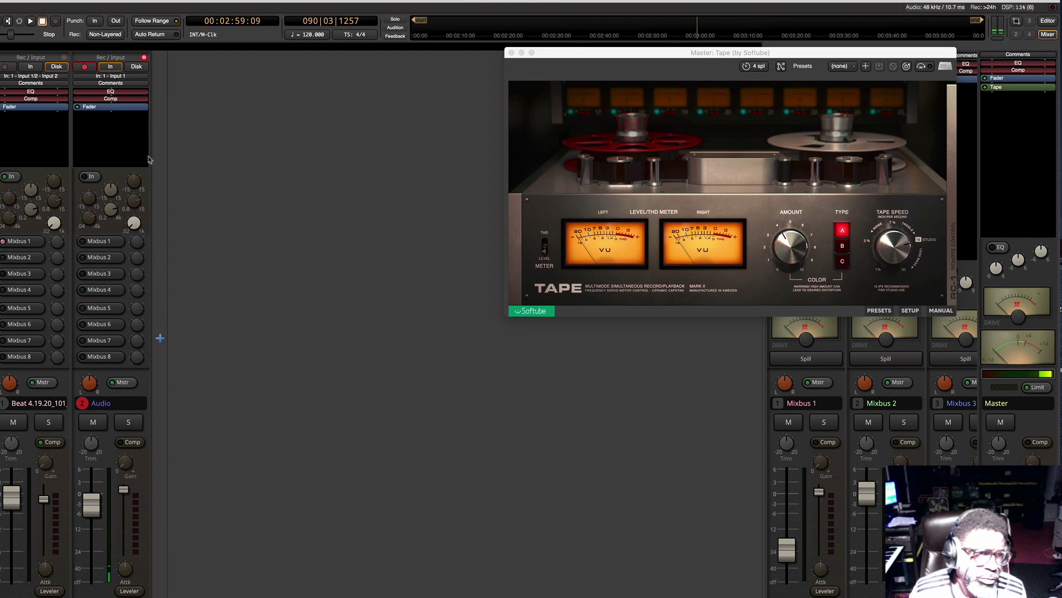
Step: Play the session from its beginning with the master's Tape window moved nearer the middle, and stop playback
key(Home)
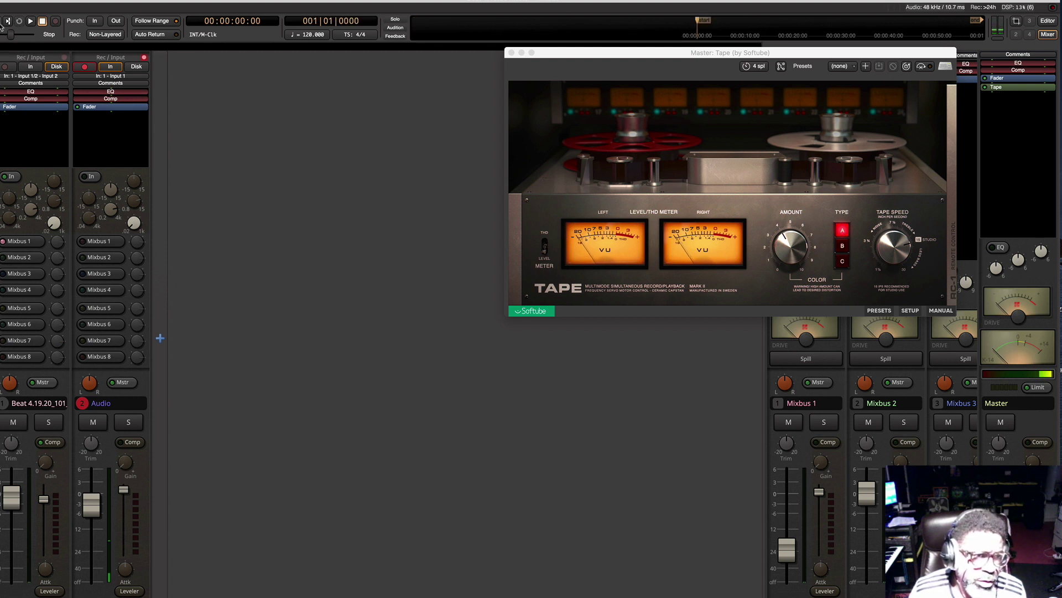
click(30, 22)
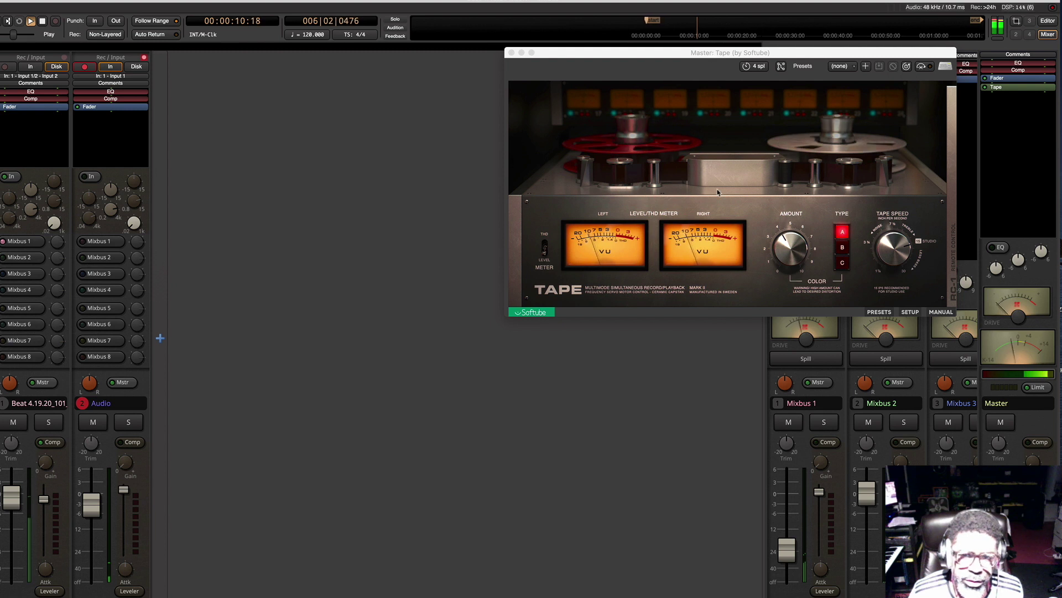
click(725, 52)
drag(725, 52, 470, 82)
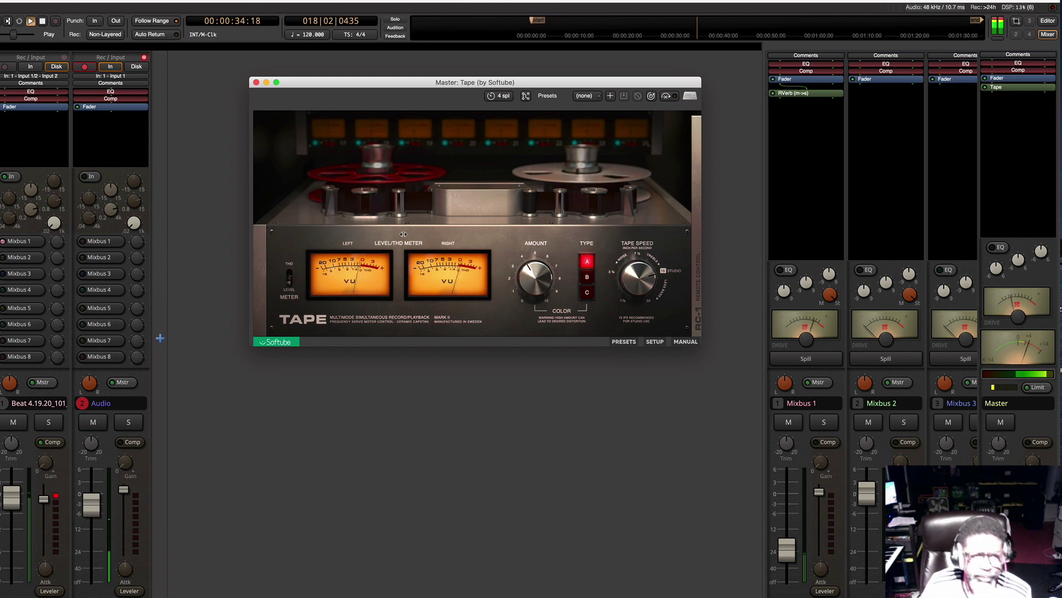
click(42, 21)
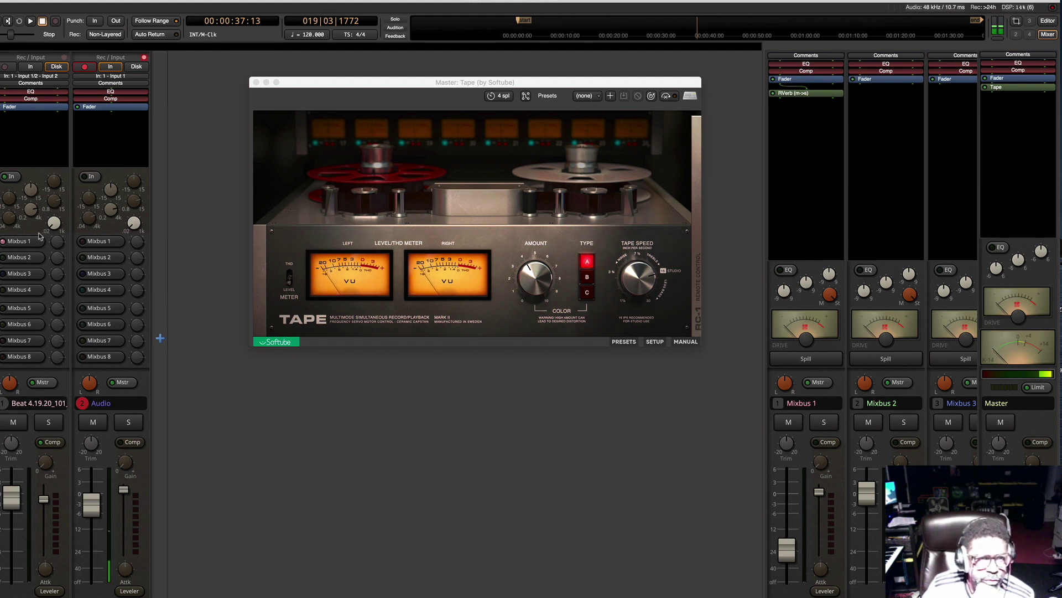
Step: View the tracks in the editor with the Tape window moved below them, and return to the mixer
click(1047, 21)
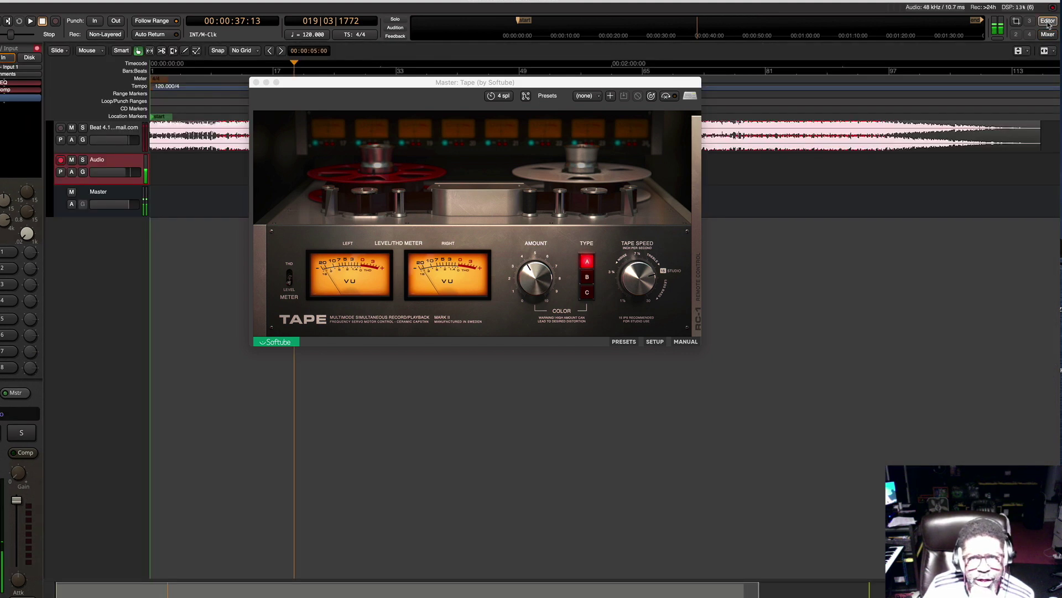
drag(618, 87, 603, 274)
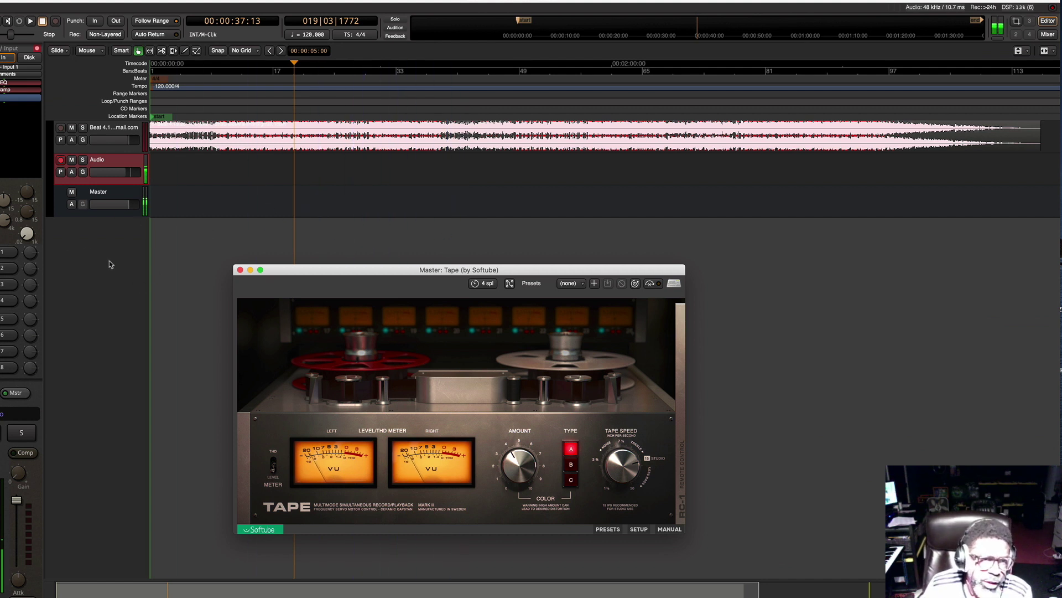
click(1048, 34)
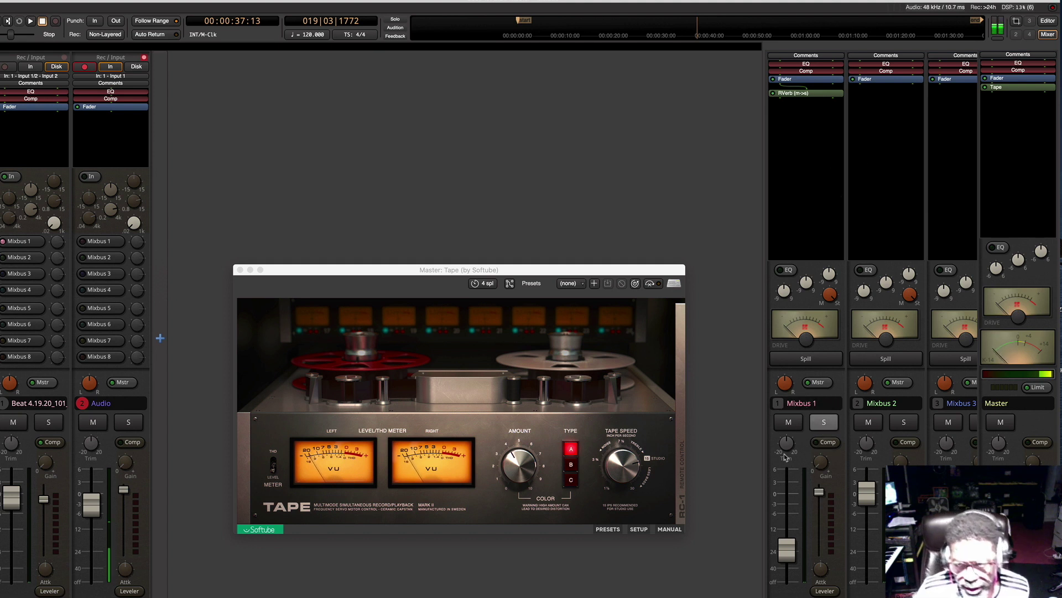
Step: Expand the mixbus section to look over all eight mixbus strips, and shrink it back to the first four
scroll(829, 575, right, 1)
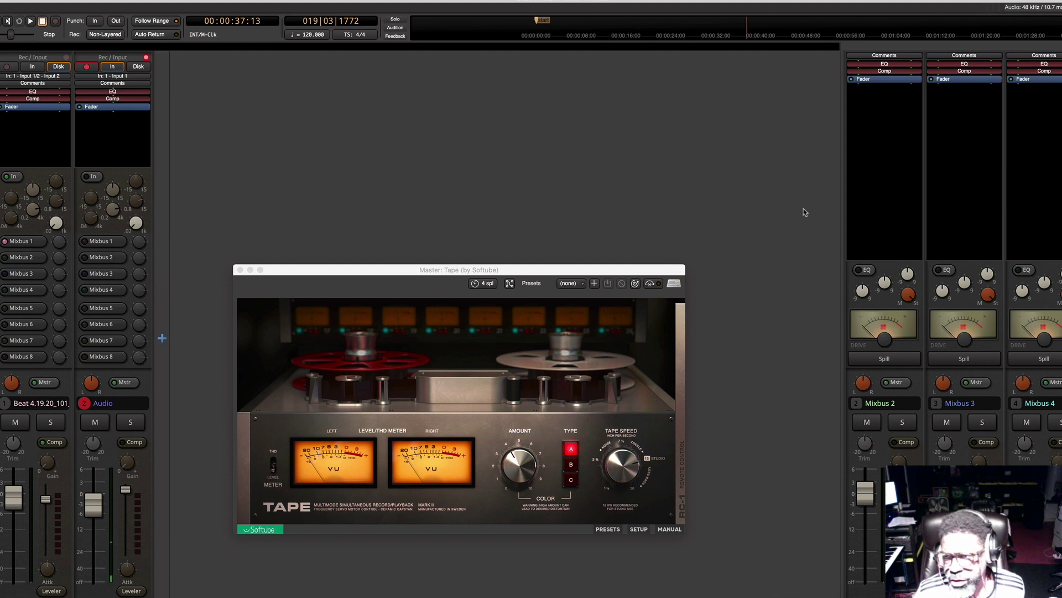
drag(841, 205, 722, 211)
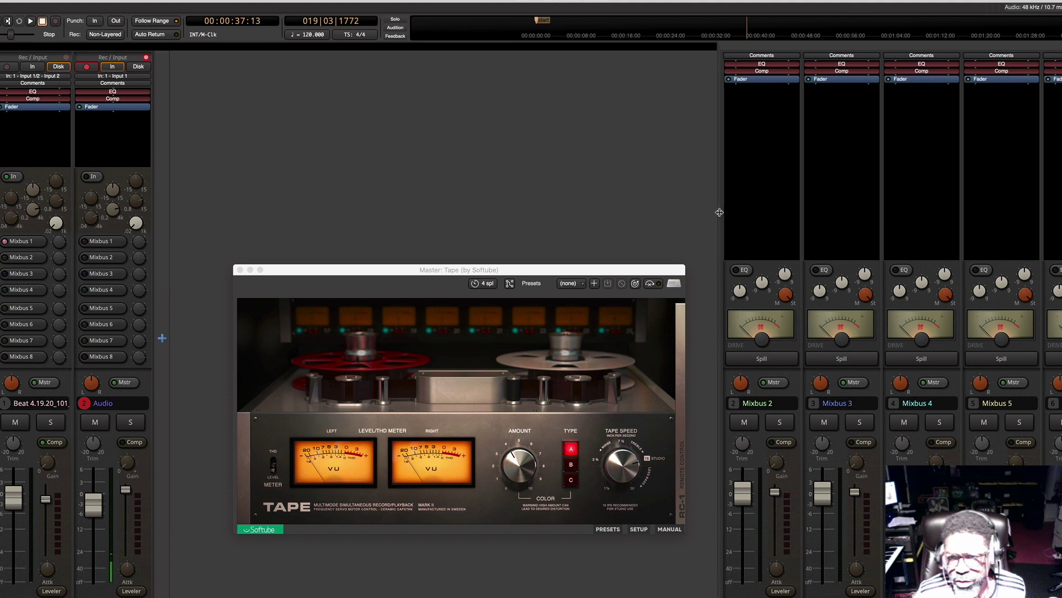
drag(661, 272, 576, 272)
drag(722, 233, 444, 223)
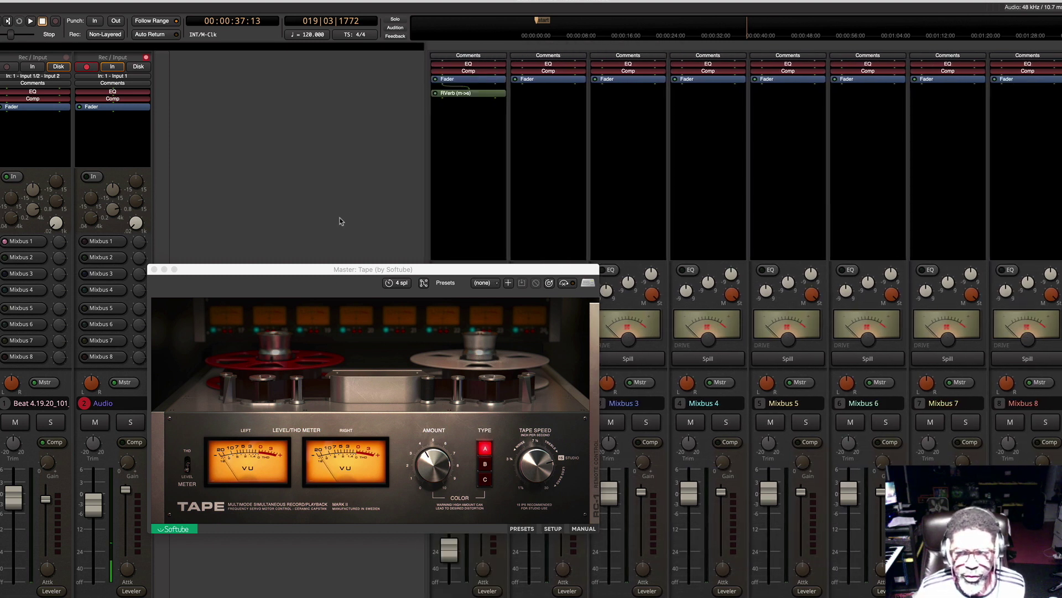
scroll(425, 221, right, 3)
scroll(398, 220, left, 4)
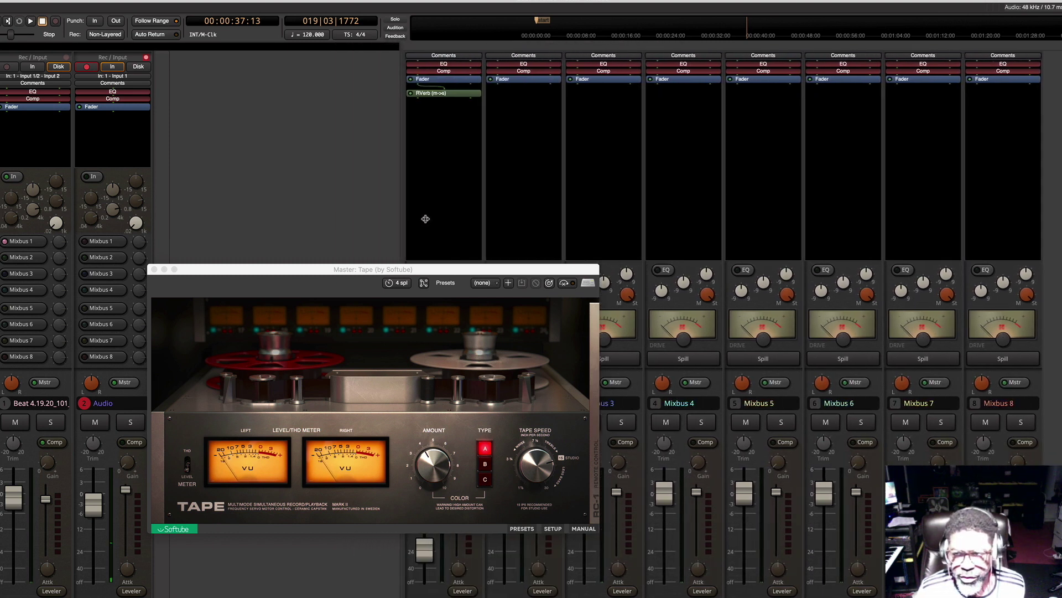
scroll(441, 218, right, 1)
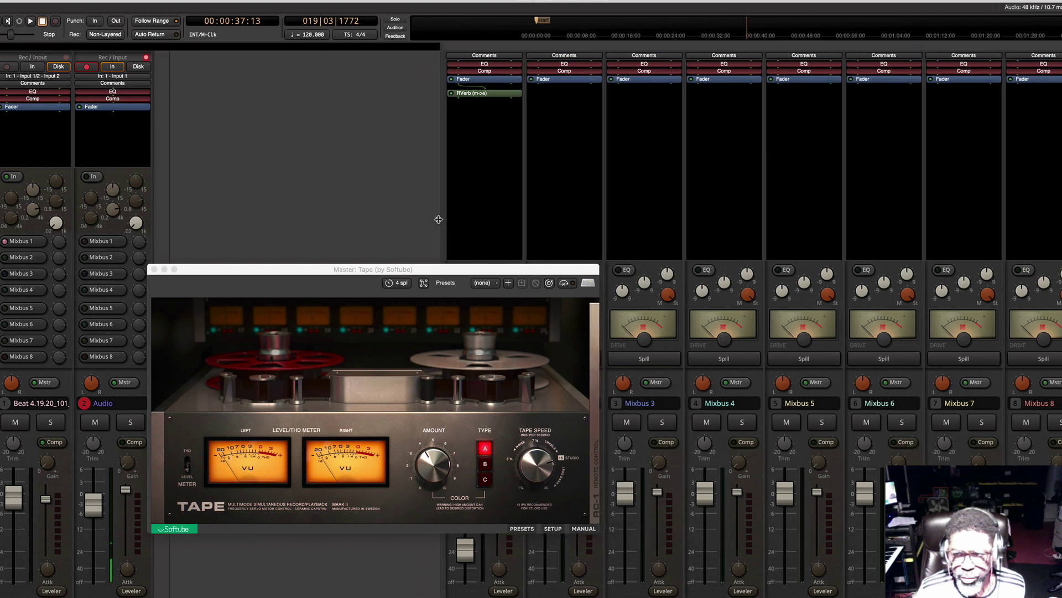
scroll(428, 220, right, 1)
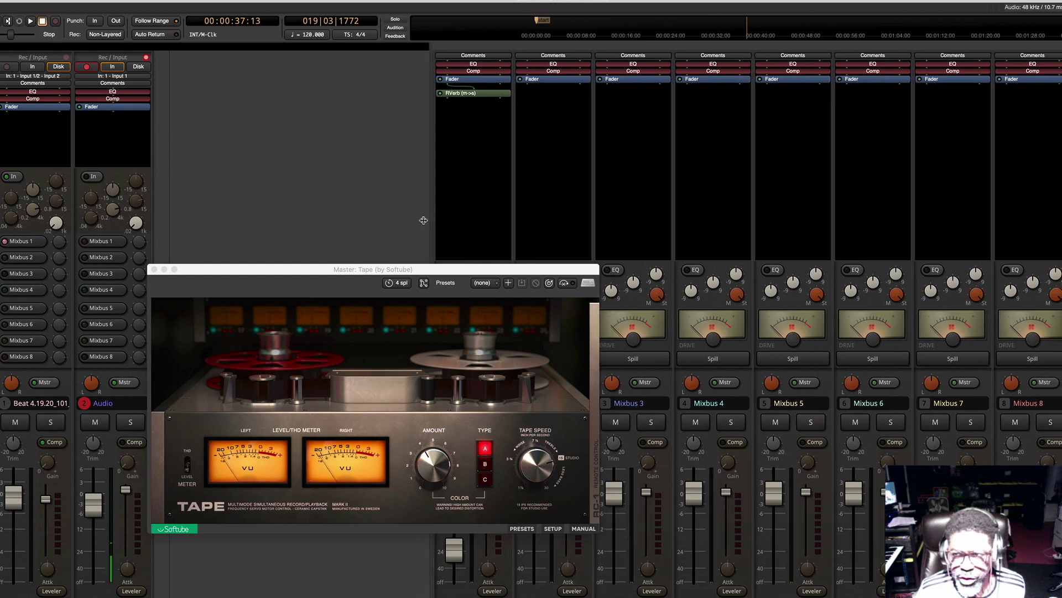
scroll(435, 220, left, 1)
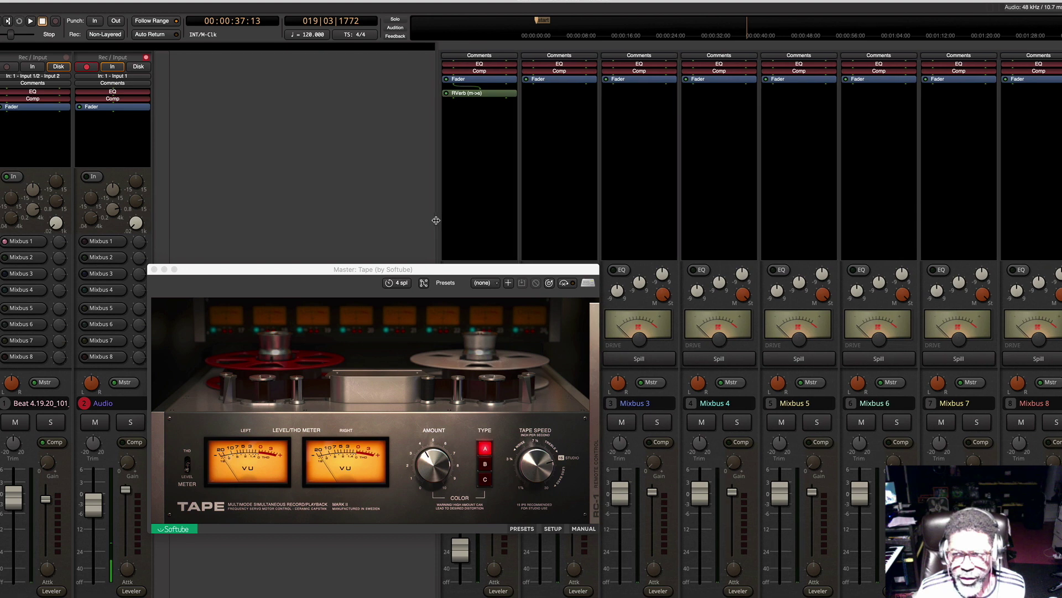
drag(436, 273, 474, 159)
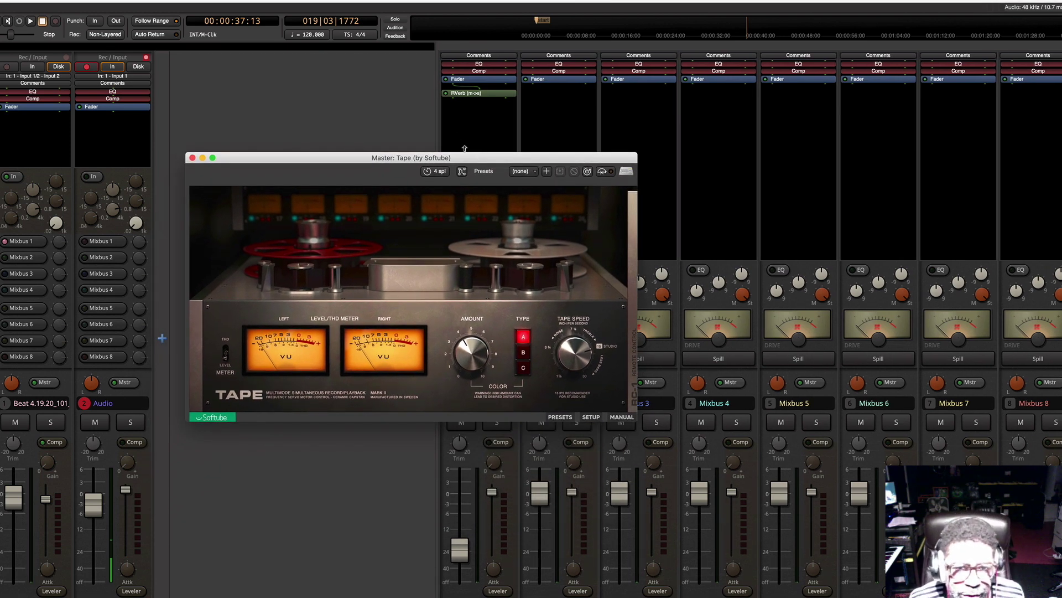
drag(441, 133, 723, 131)
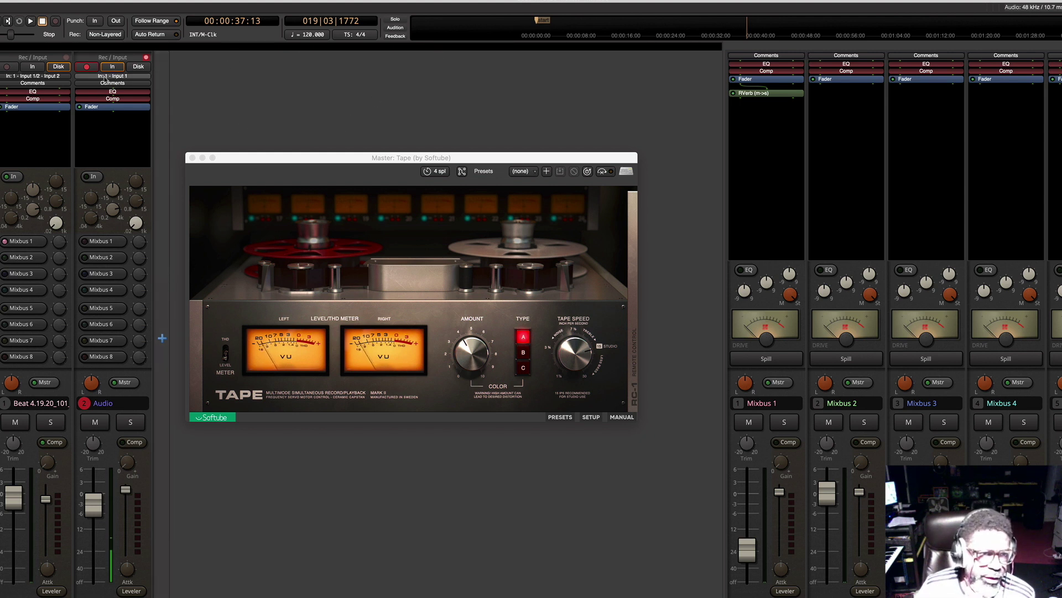
Step: Resume playback and compare the beat track with its Mixbus 1 send switched off and back on
click(17, 242)
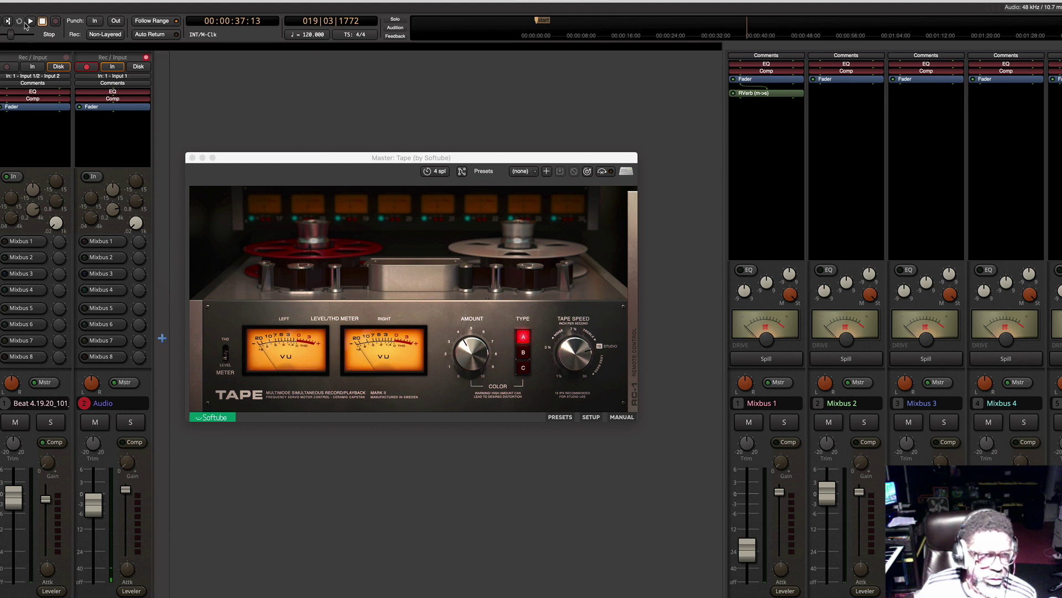
click(30, 21)
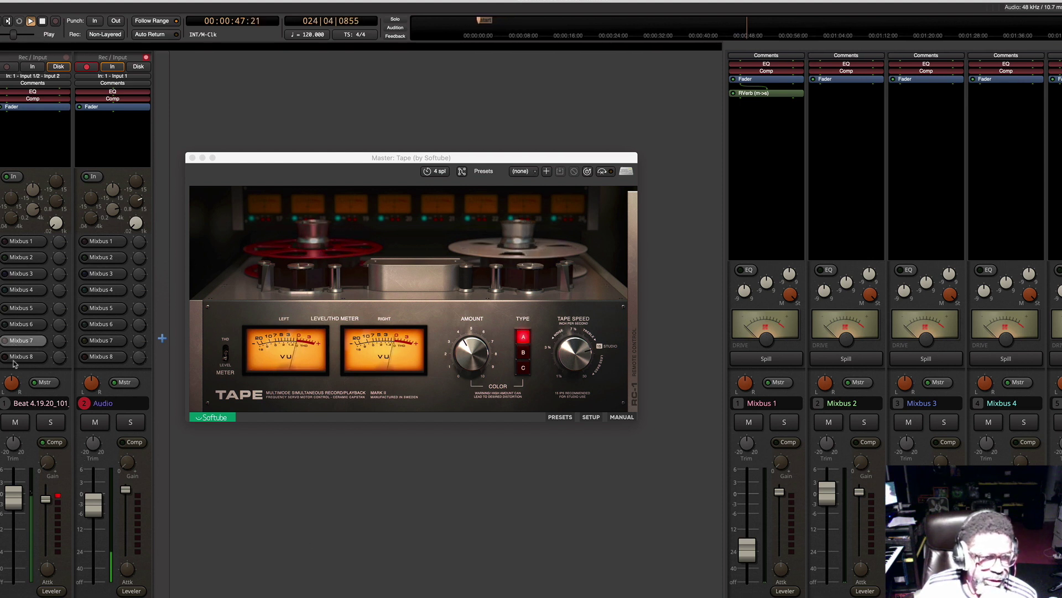
click(8, 242)
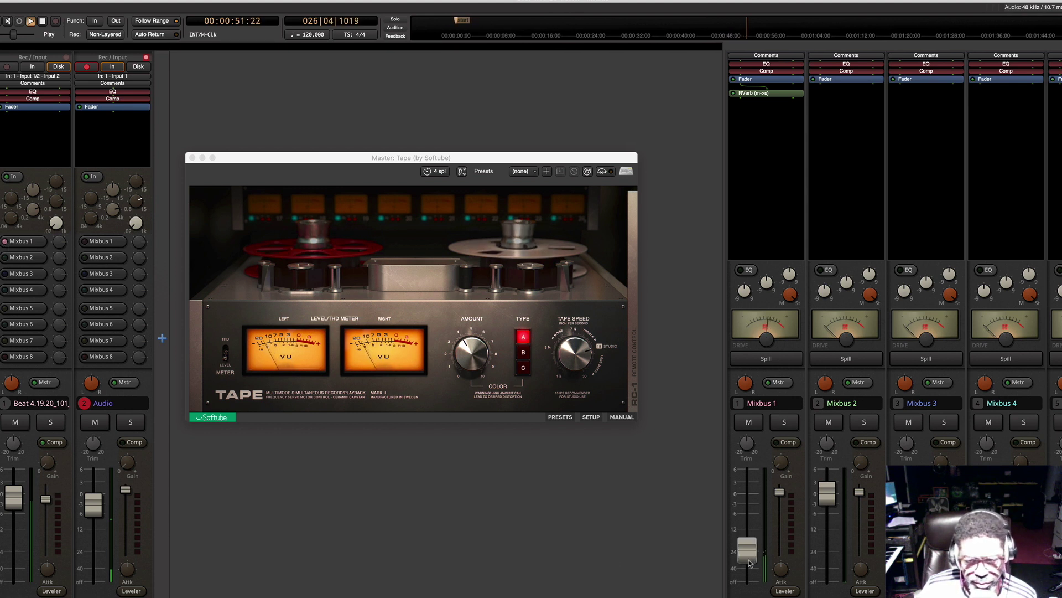
Step: Raise the Mixbus 1 fader to near 0 dB and open its RVerb plugin during playback
drag(751, 560, 747, 497)
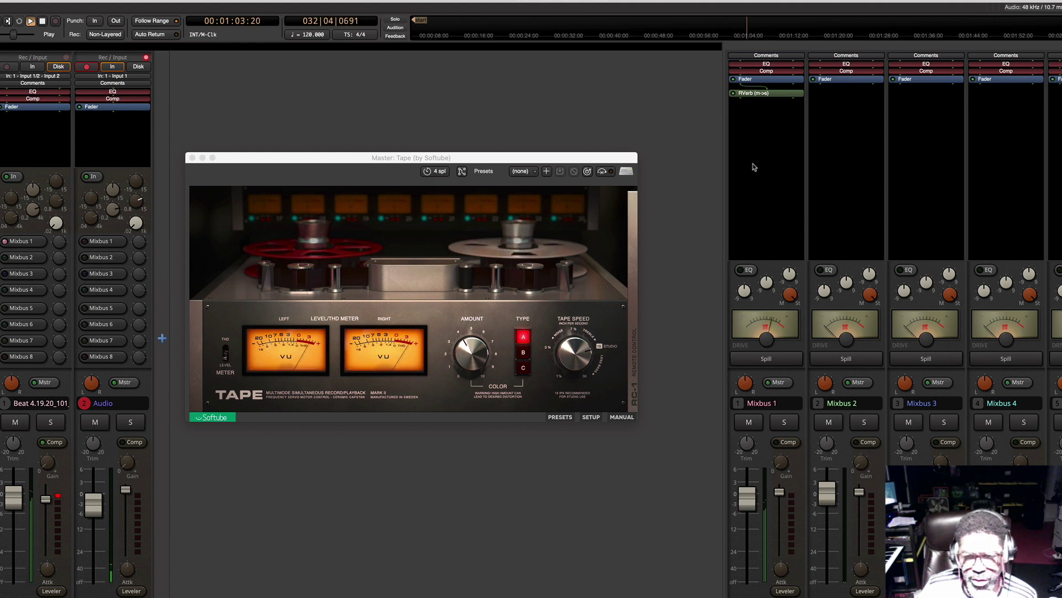
double_click(753, 93)
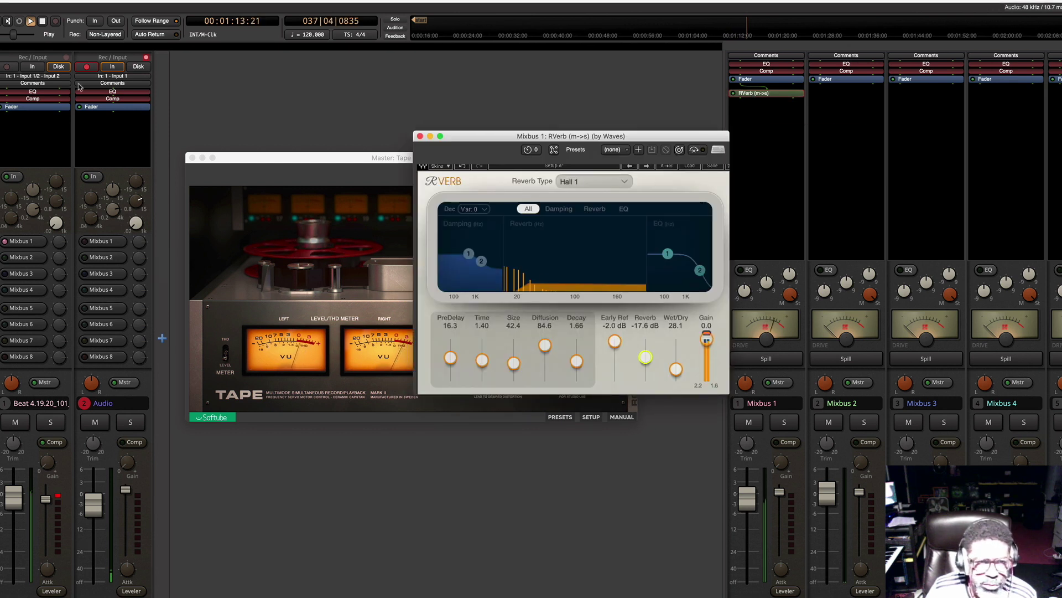
click(31, 22)
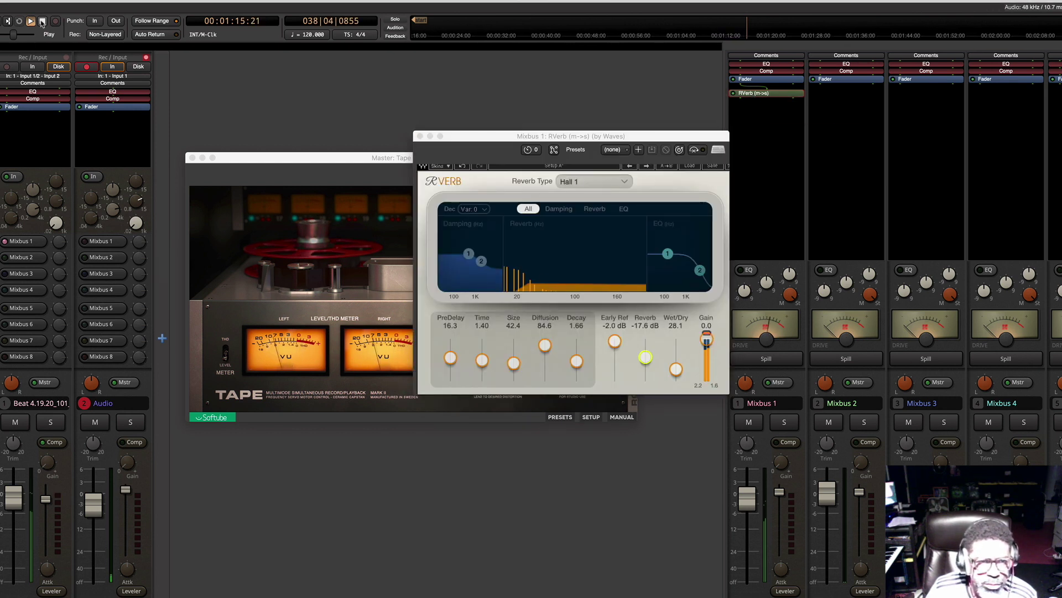
Step: Arrange the RVerb and Tape windows side by side so that neither covers the other
drag(472, 140, 463, 66)
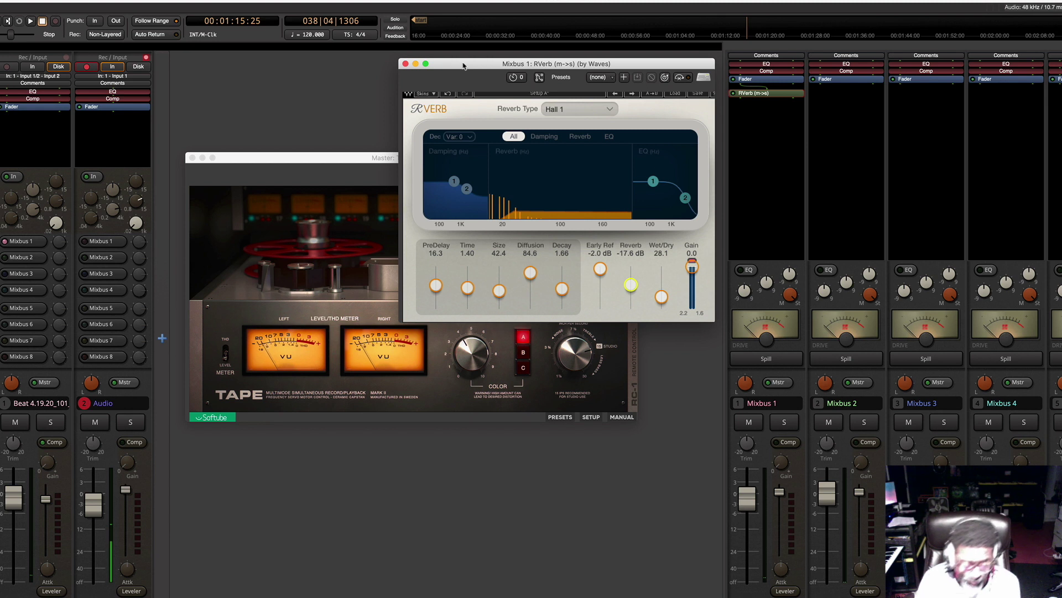
drag(463, 66, 462, 66)
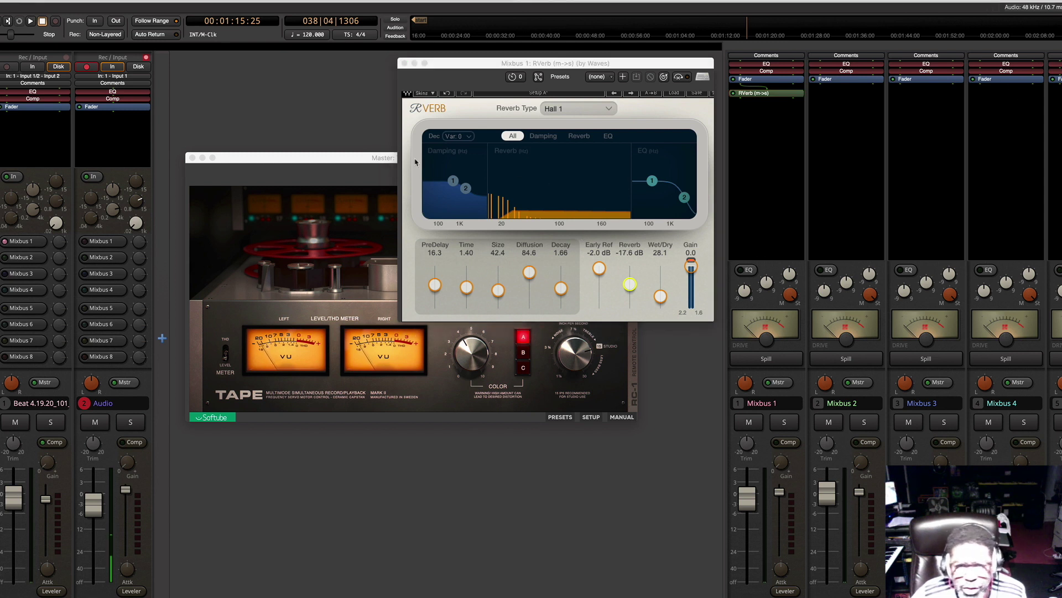
click(277, 161)
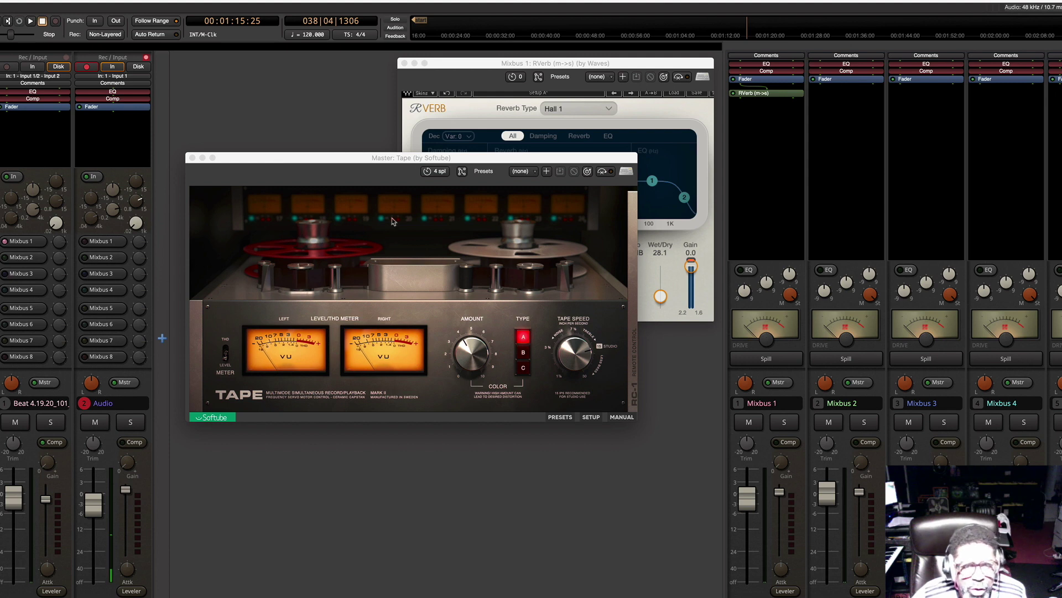
drag(520, 66, 790, 137)
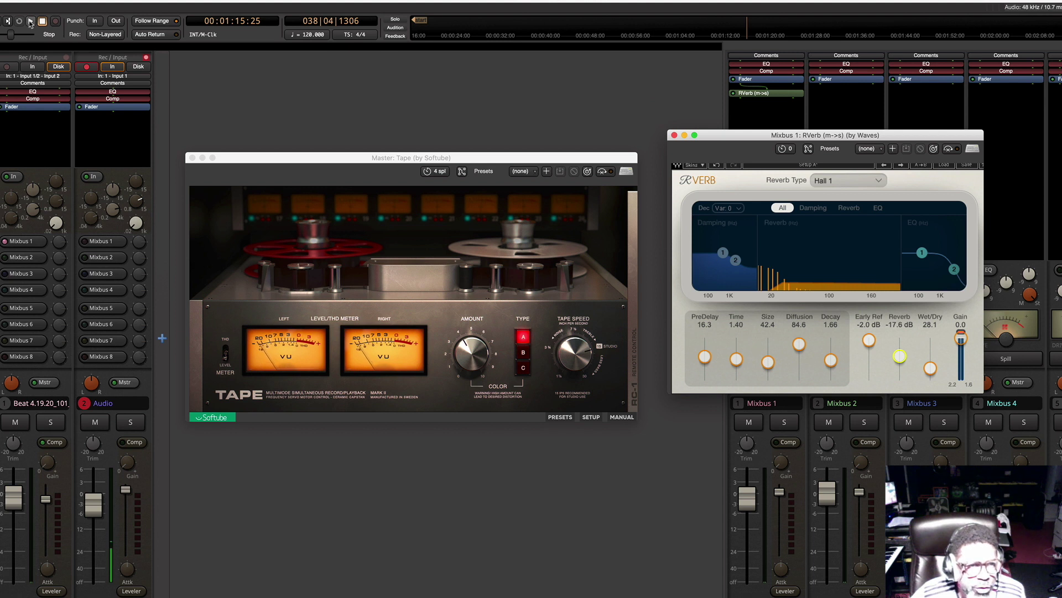
Step: Lower the Mixbus 1 fader to about -20 dB during playback and close the RVerb window
click(30, 22)
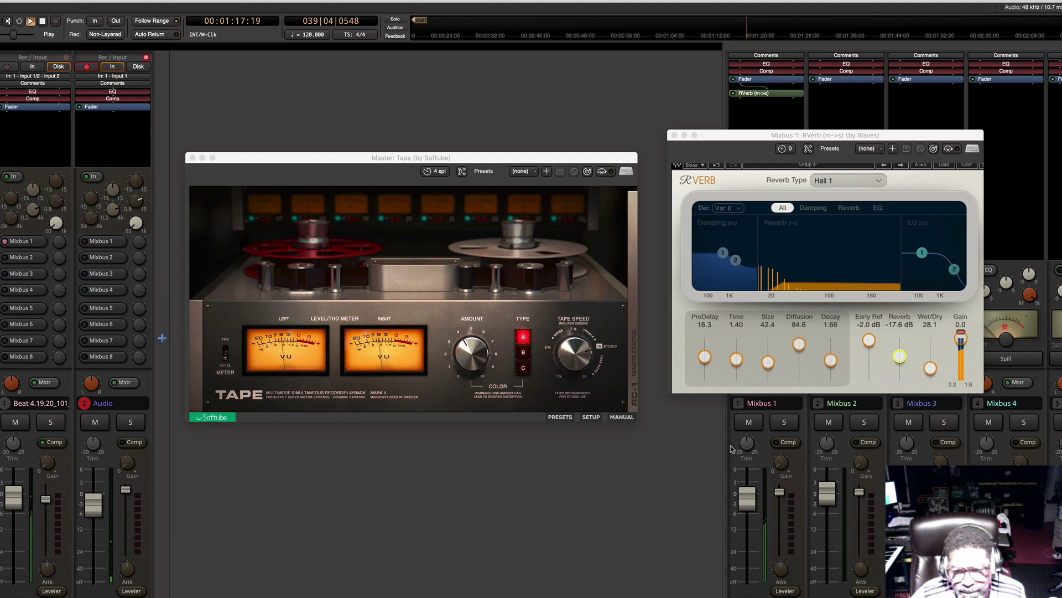
drag(751, 505, 748, 565)
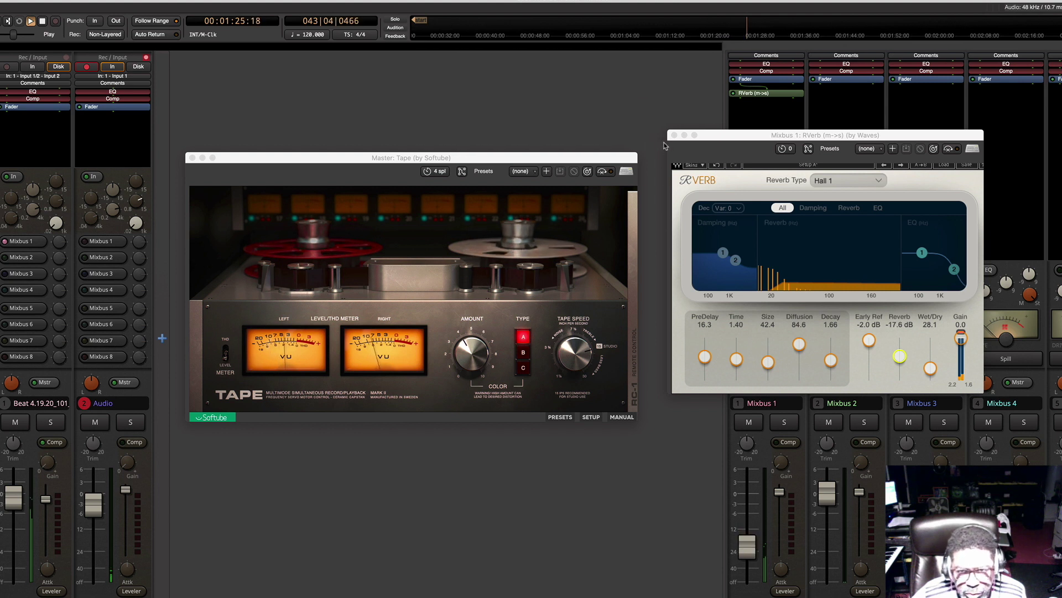
click(674, 135)
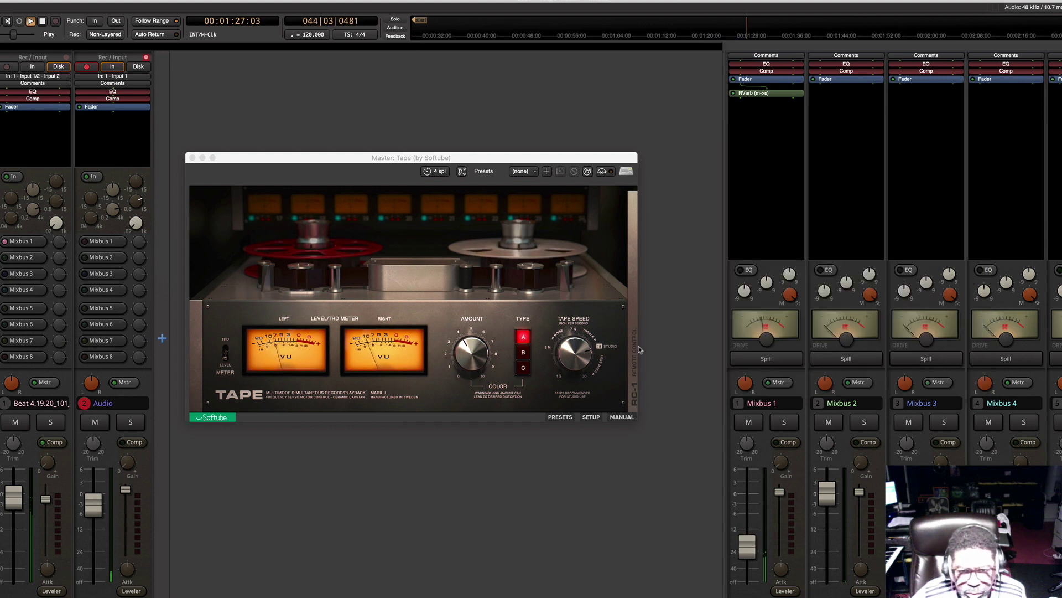
Step: Set the Tape plugin's tape speed to 7 1/2 IPS and close its window
click(472, 359)
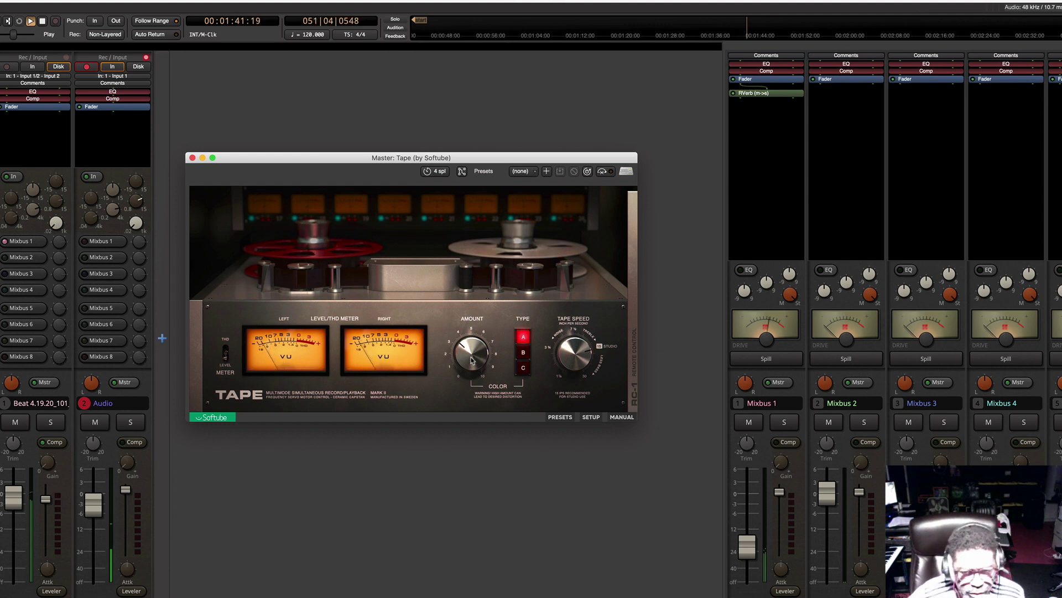
mouse_move(471, 359)
drag(580, 361, 576, 372)
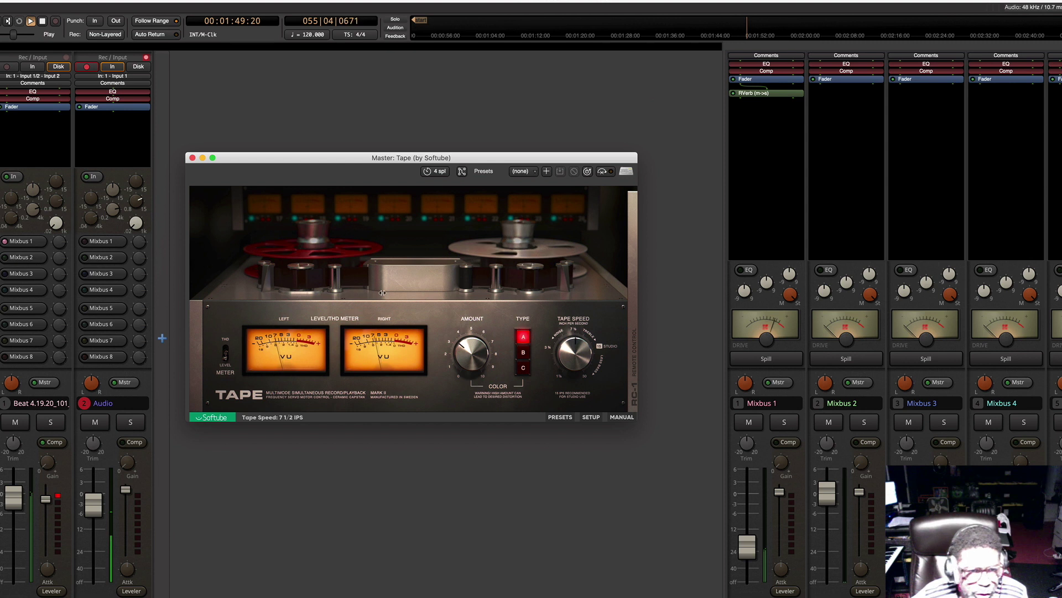
click(192, 158)
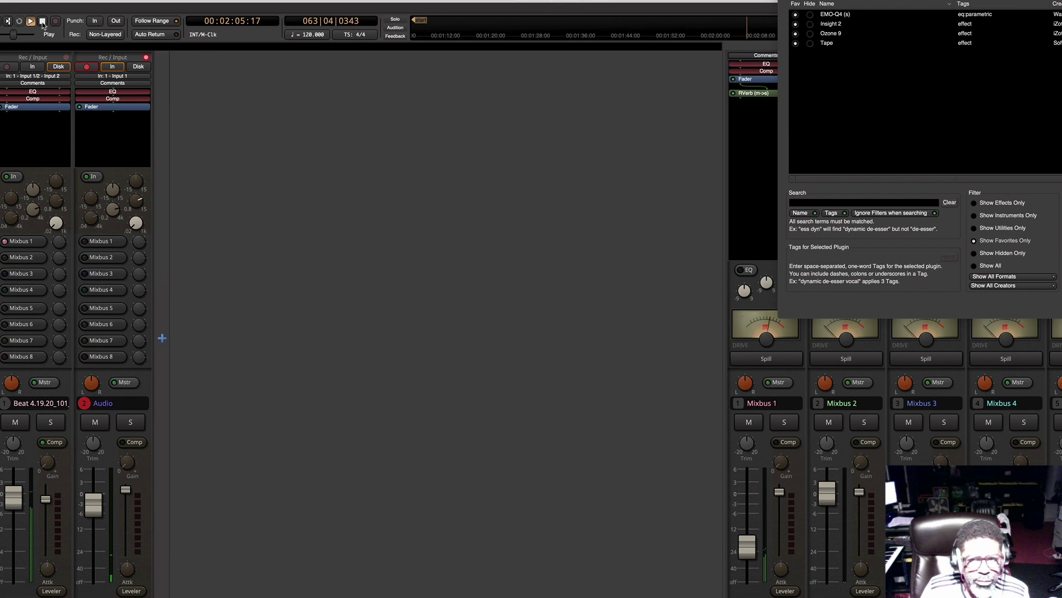
Step: Add Ozone 9 from the favourite plugins to the master bus and move equalizer band 1 to 36 Hz at -0.1 dB
click(833, 35)
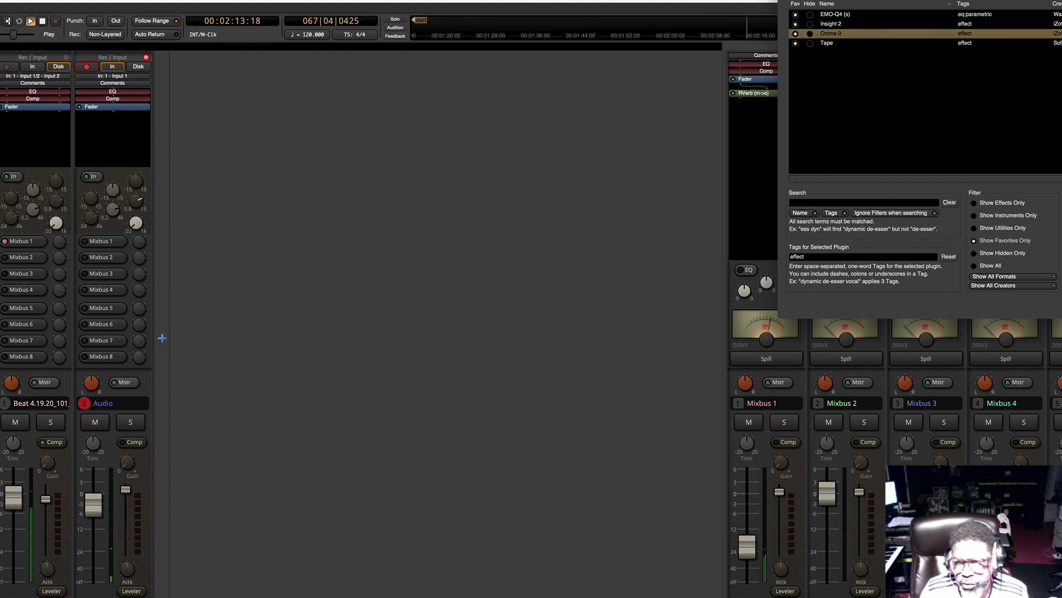
key(super+w)
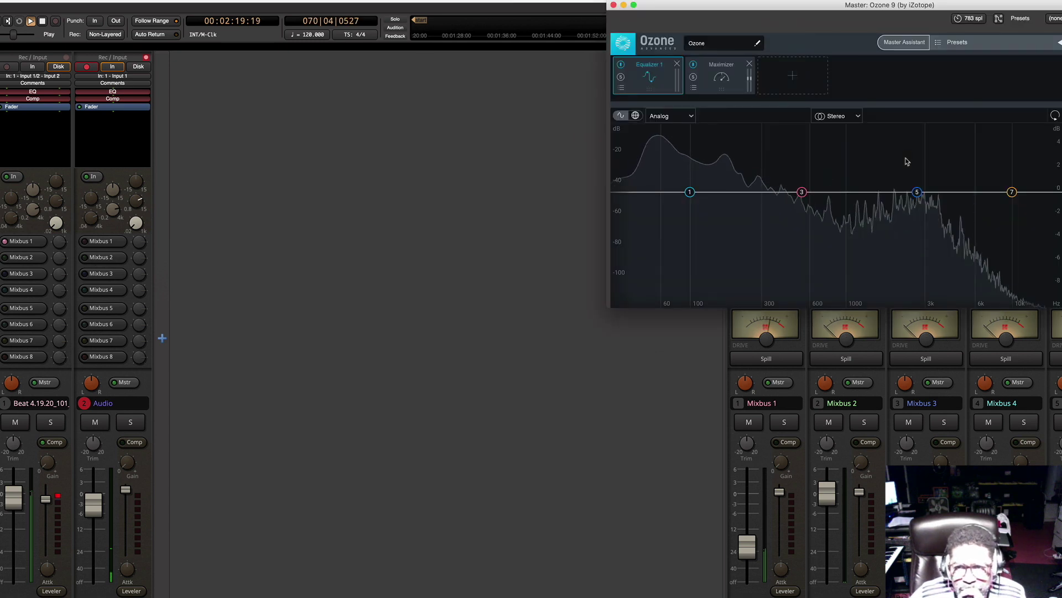
drag(818, 13, 416, 46)
drag(275, 229, 223, 231)
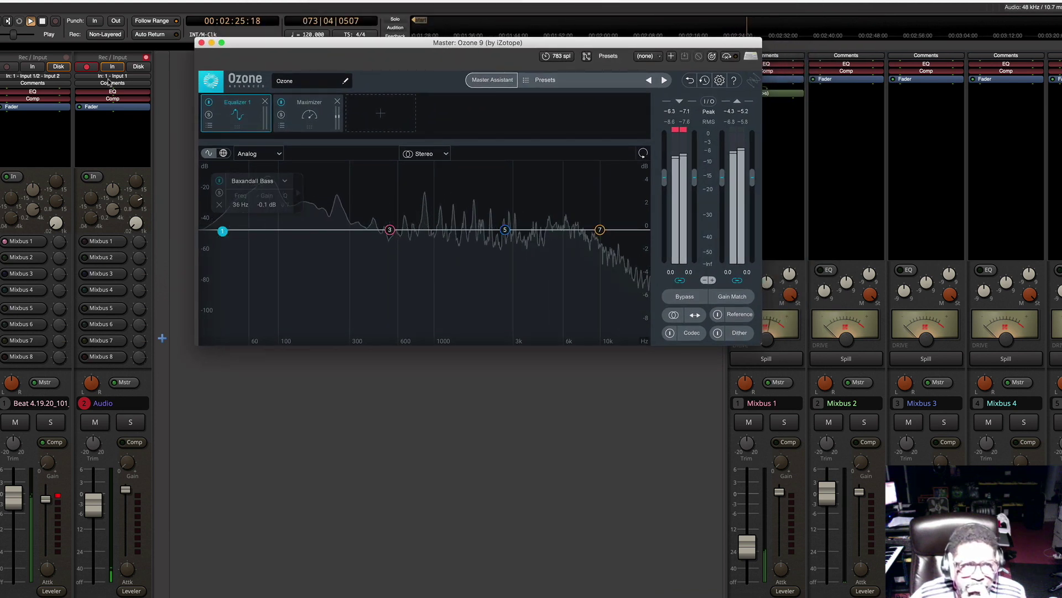
Step: Stop playback and change equalizer band 1 to a Flat High-Pass at 20 Hz with a 12 dB/oct slope
click(44, 23)
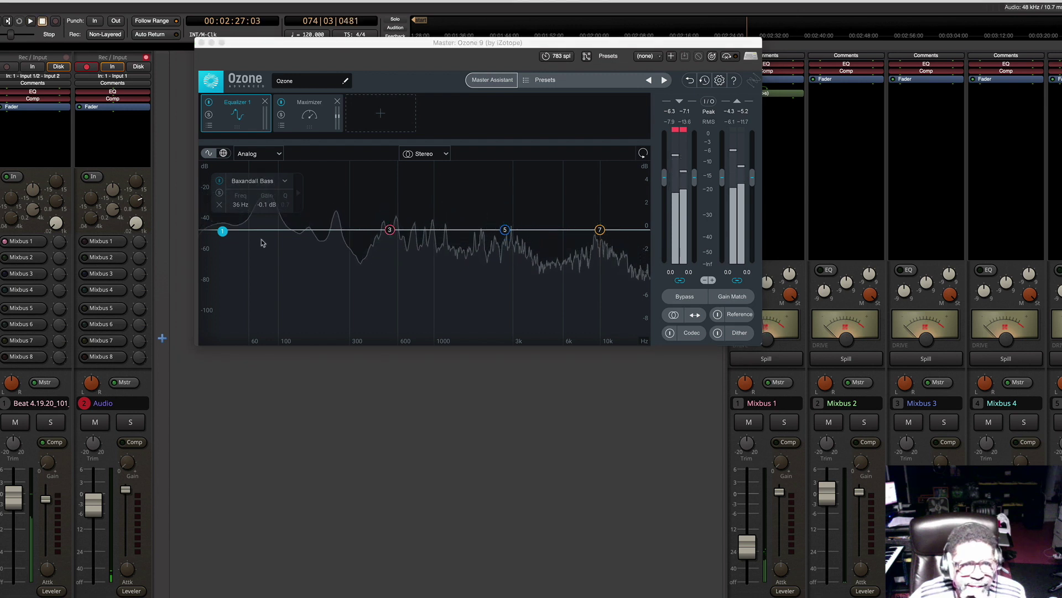
click(286, 182)
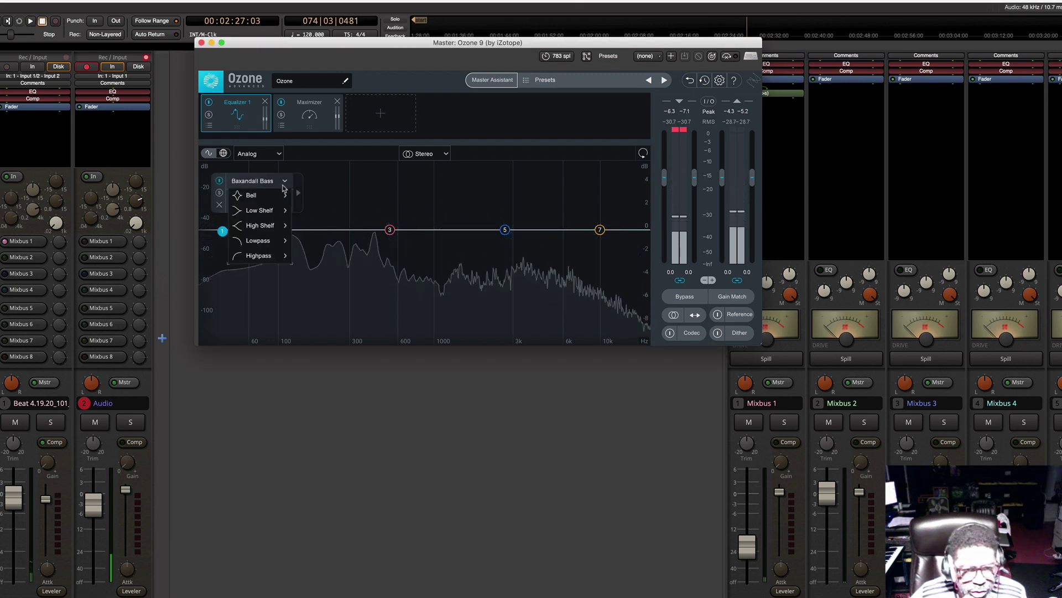
click(258, 256)
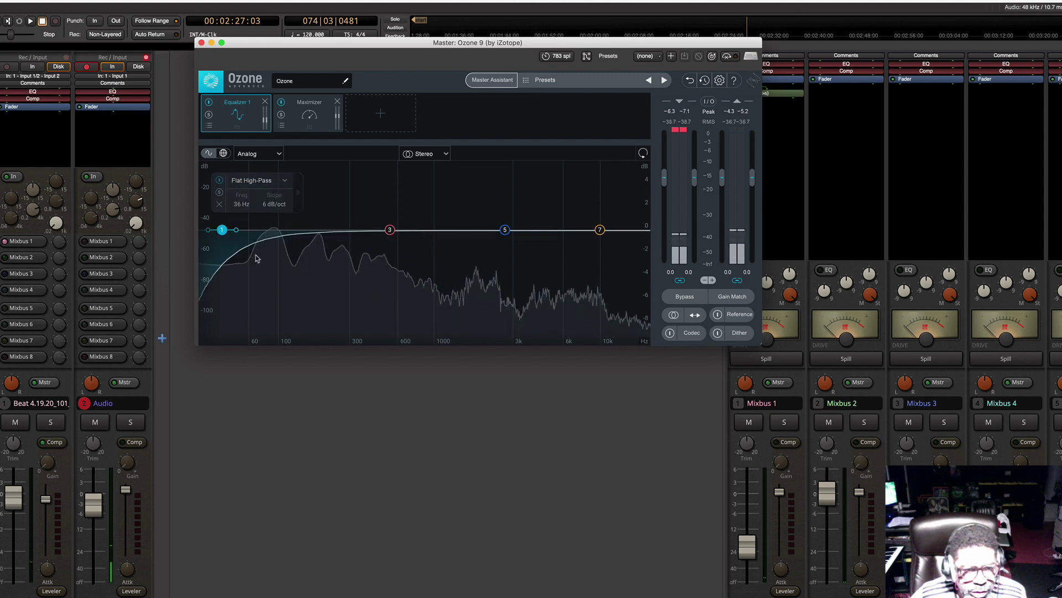
drag(217, 230, 210, 230)
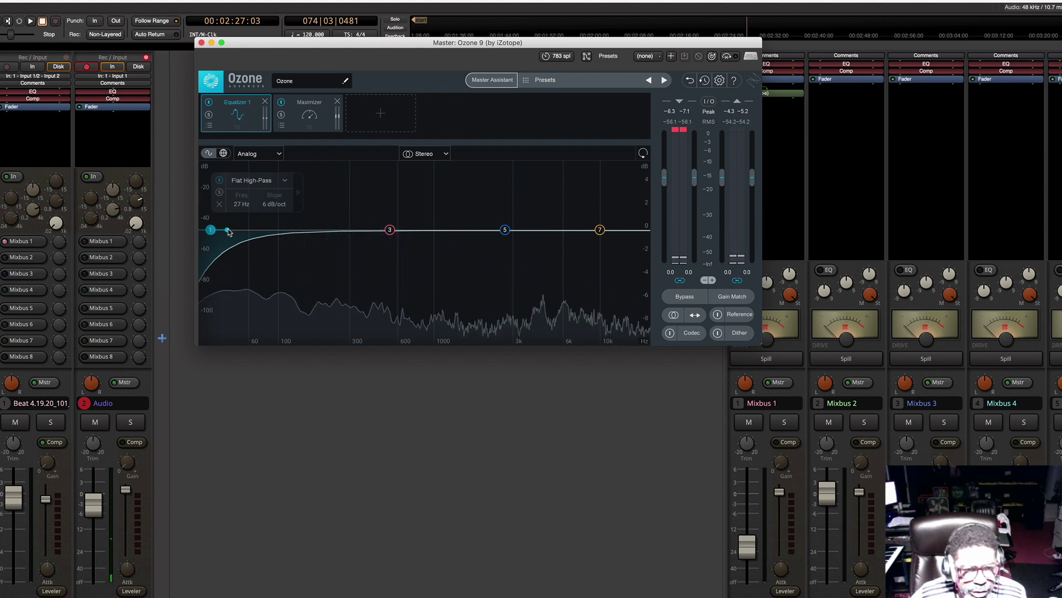
drag(231, 229, 222, 231)
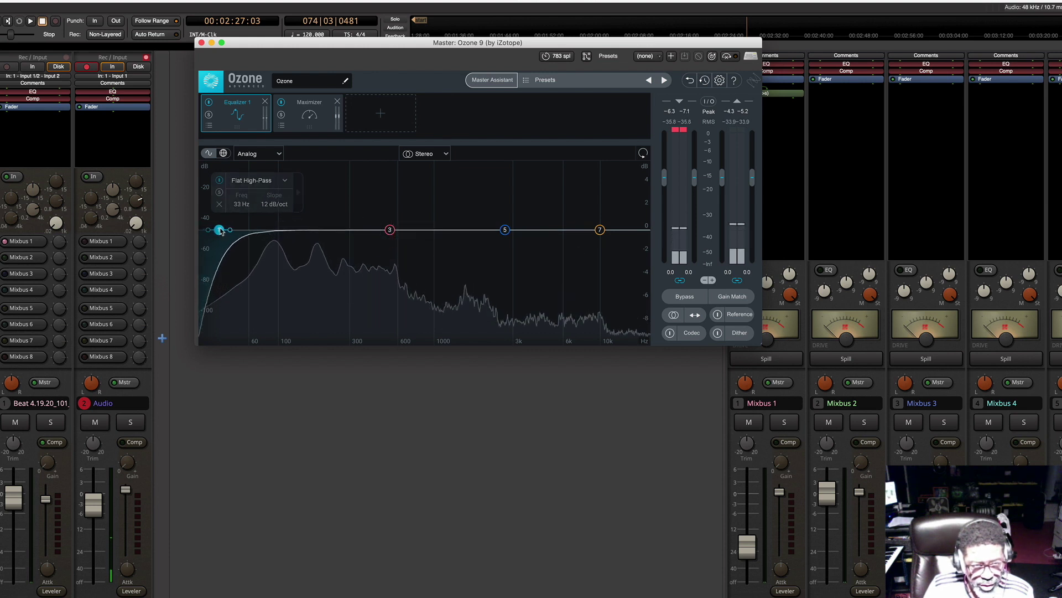
drag(221, 231, 202, 232)
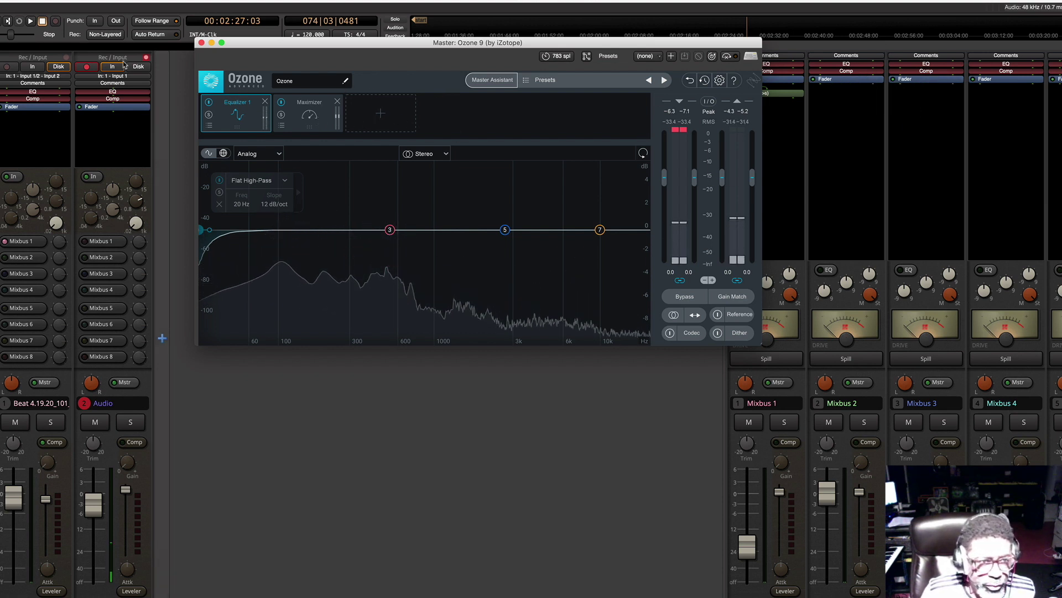
Step: Resume playback, add a Dynamics module to the Ozone chain and place it before the Maximizer
click(31, 22)
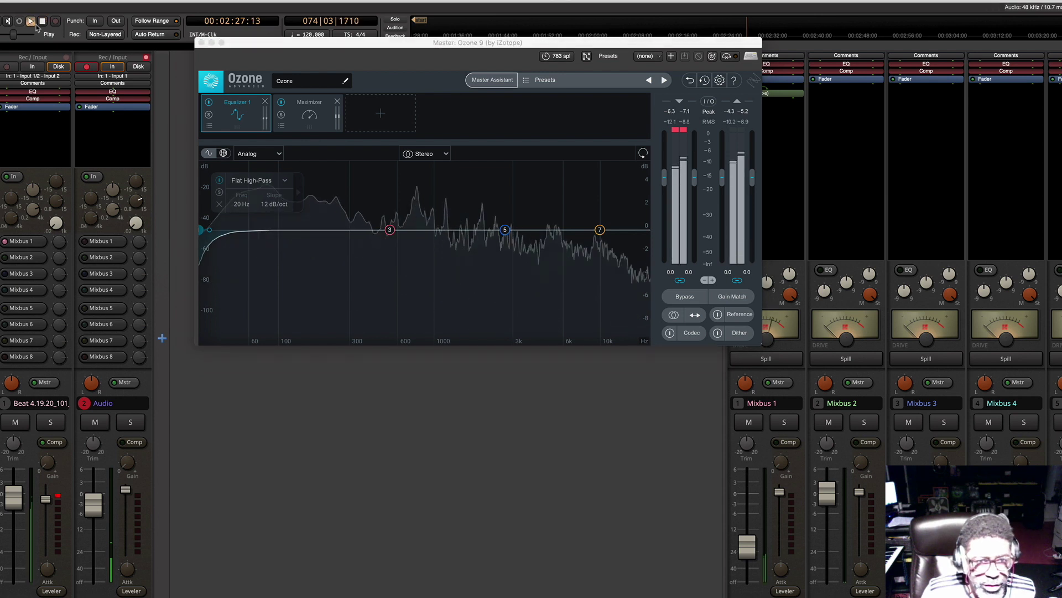
click(318, 120)
click(388, 121)
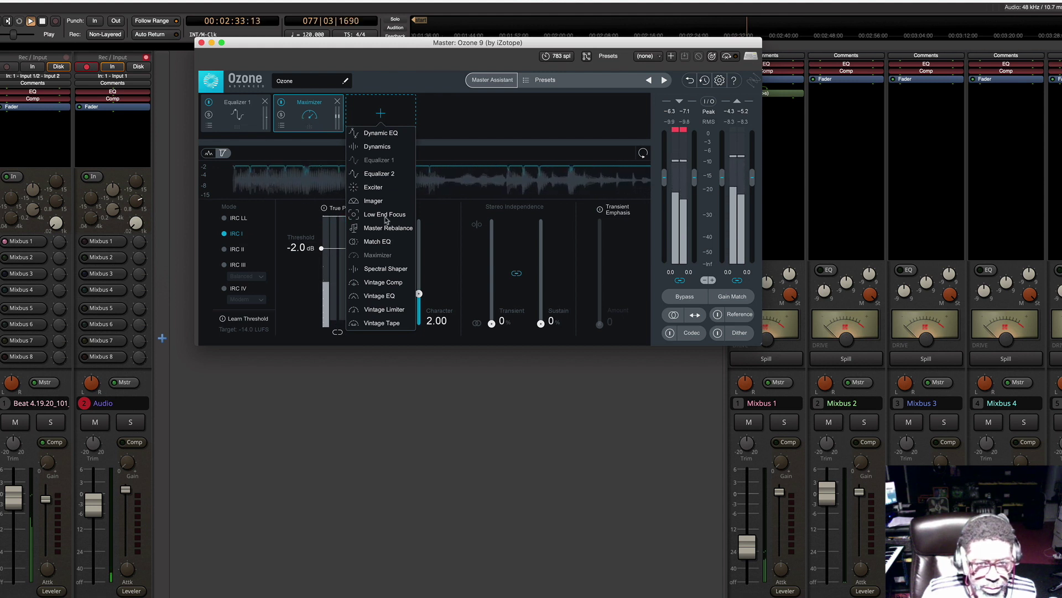
click(377, 147)
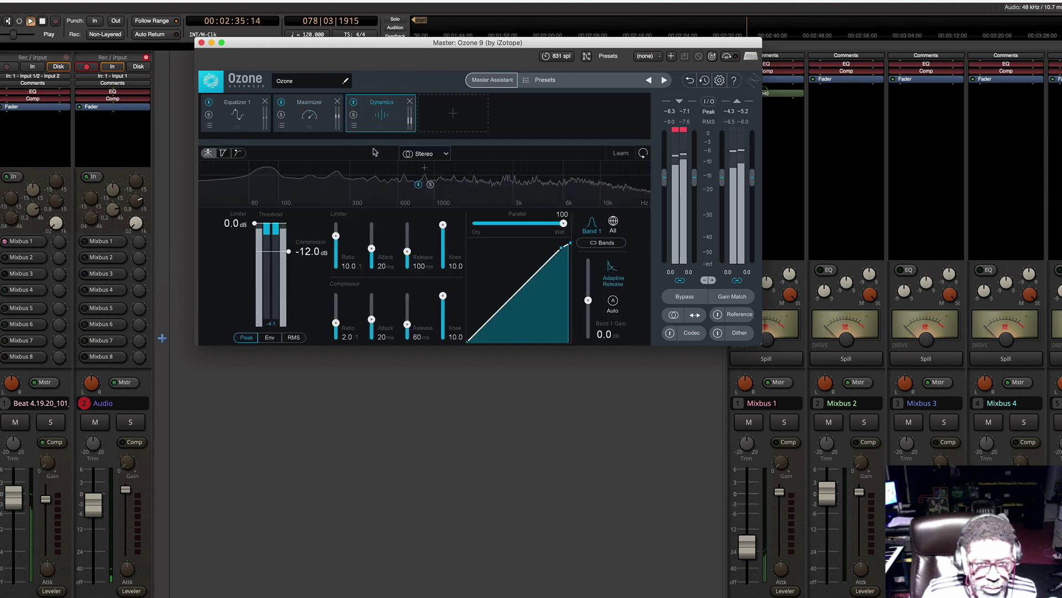
drag(309, 113, 445, 117)
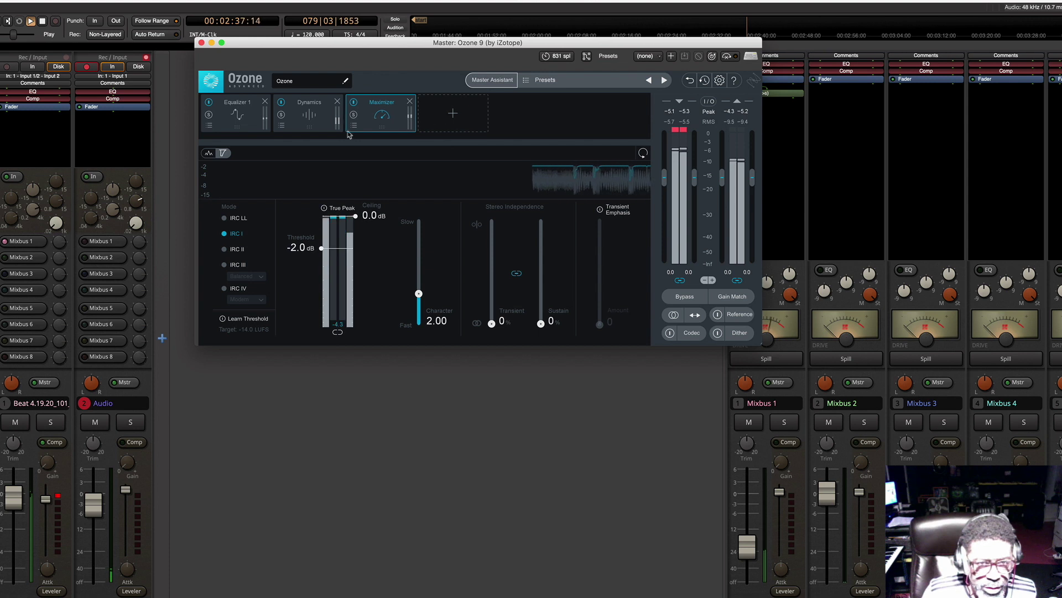
Step: Set the Dynamics module's compressor threshold to -8.4 dB during playback and stop the transport
click(309, 115)
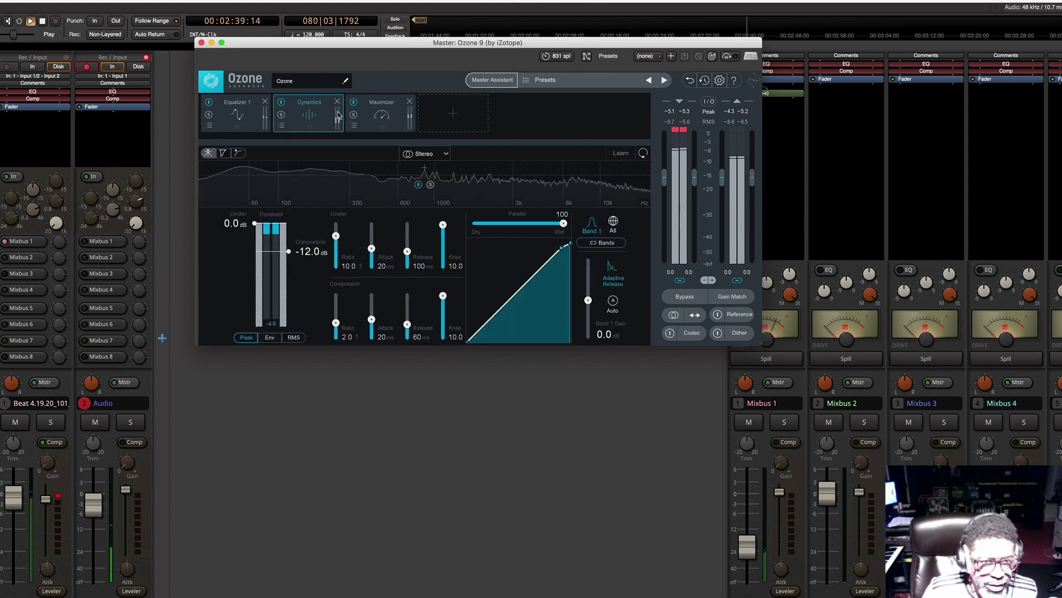
drag(289, 253, 291, 247)
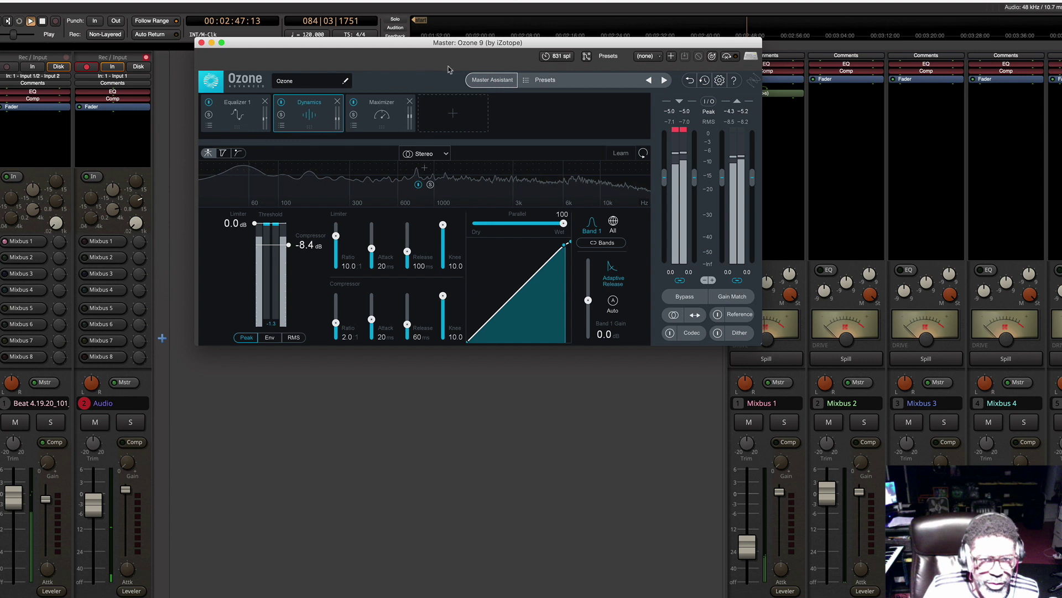
click(41, 23)
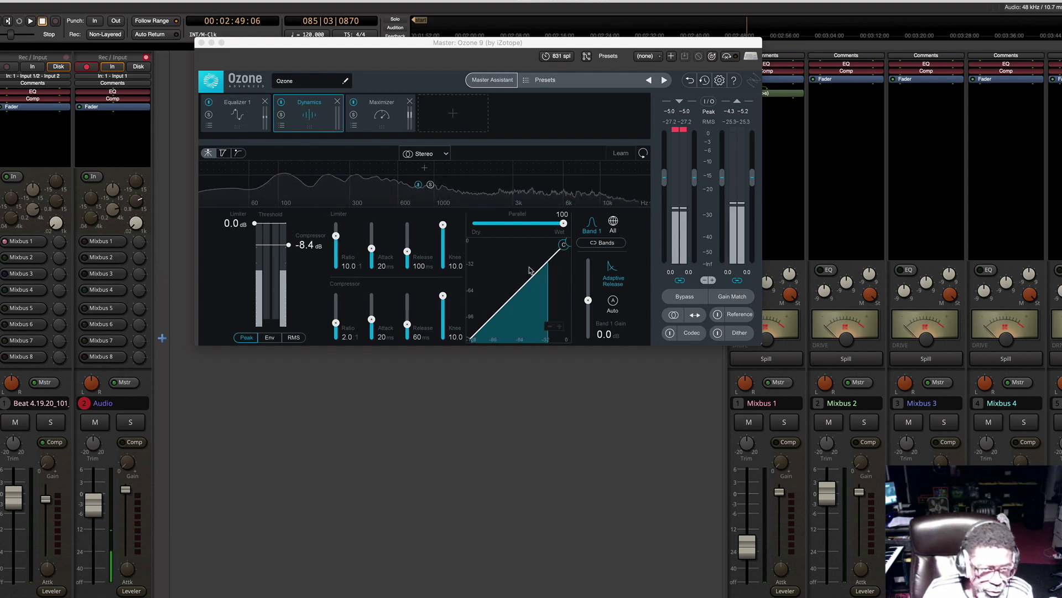
Step: Reduce the Dynamics module's parallel mix to 46, fine-tuning it during playback
click(565, 227)
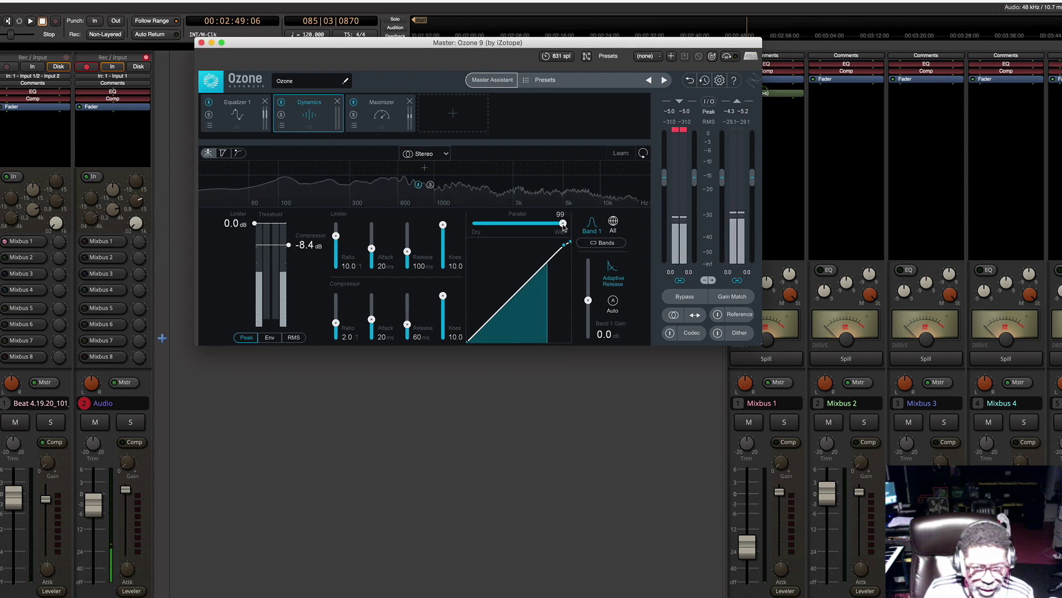
drag(530, 230, 527, 229)
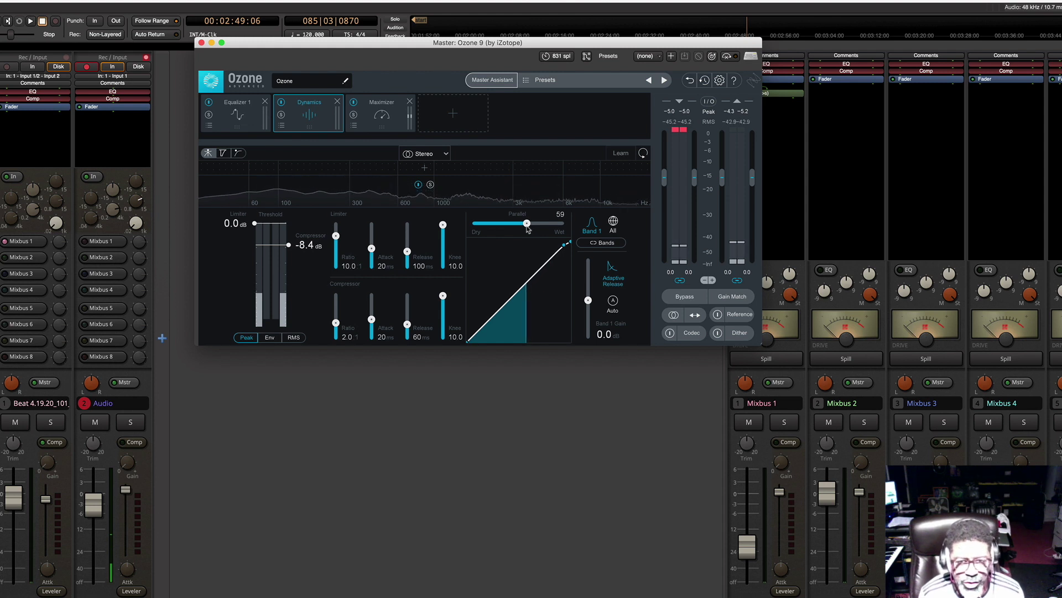
click(527, 224)
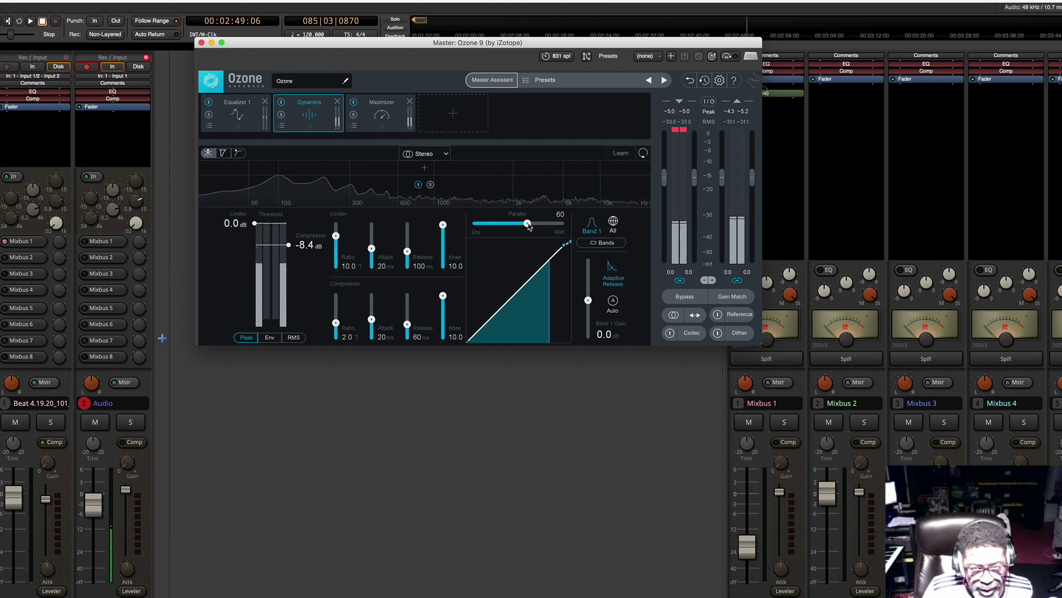
scroll(518, 226, down, 5)
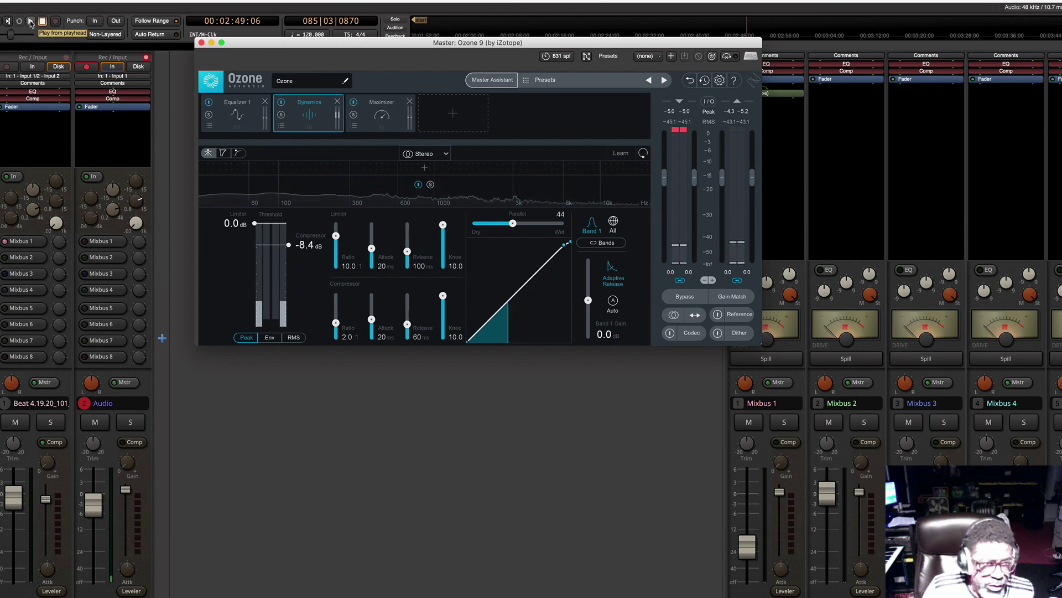
click(31, 22)
click(30, 22)
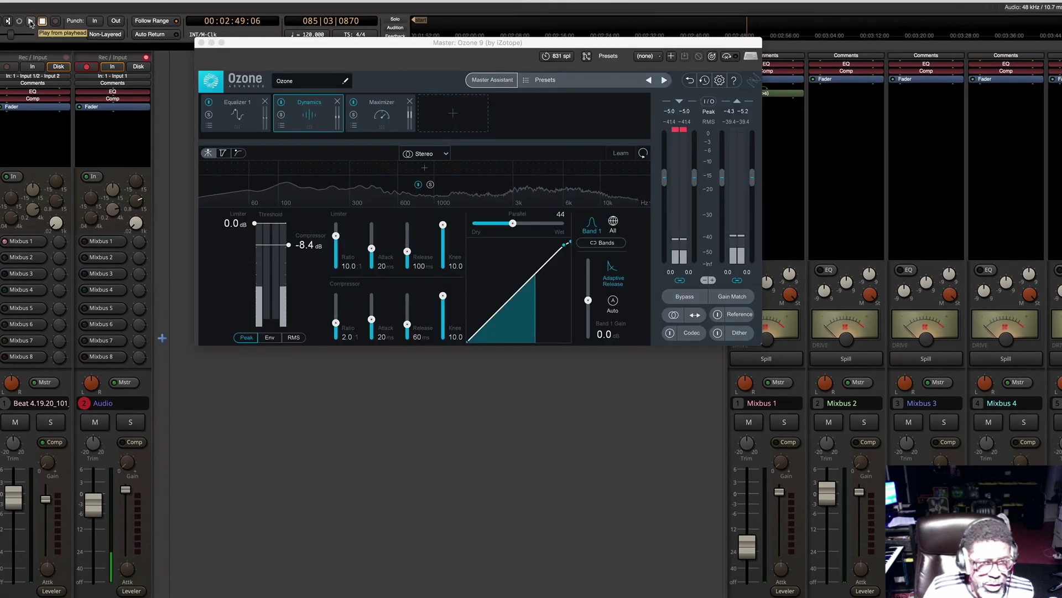
click(513, 225)
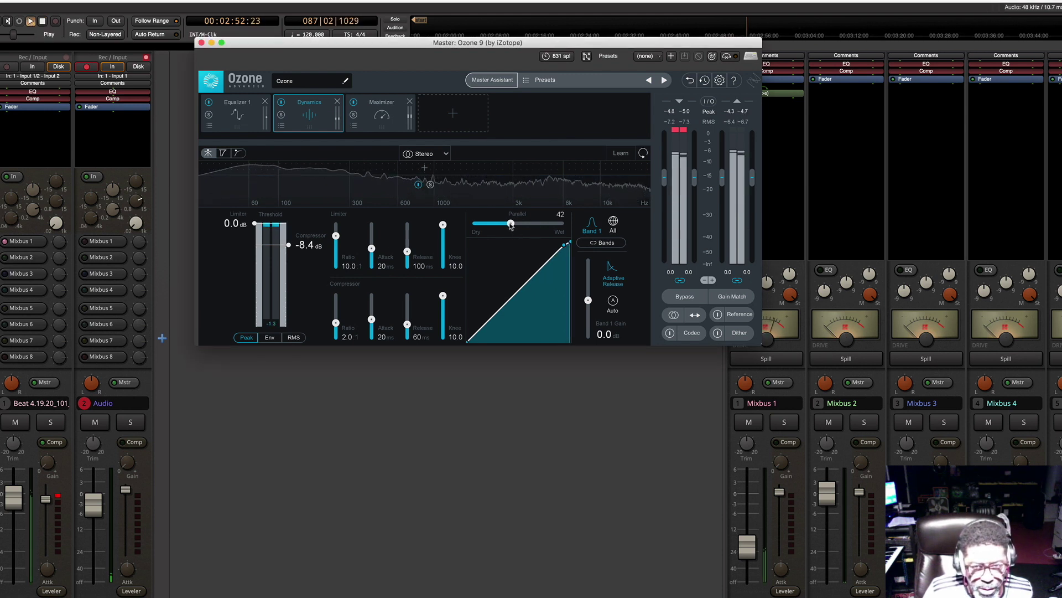
drag(510, 226, 509, 225)
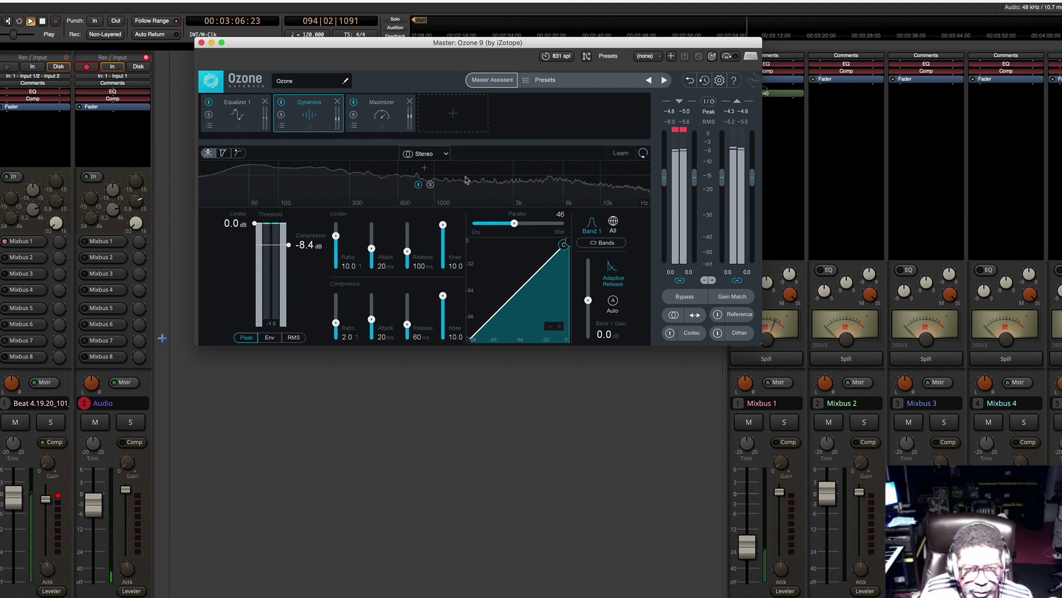
Step: Add an Imager module between Dynamics and the Maximizer and stop playback
click(453, 115)
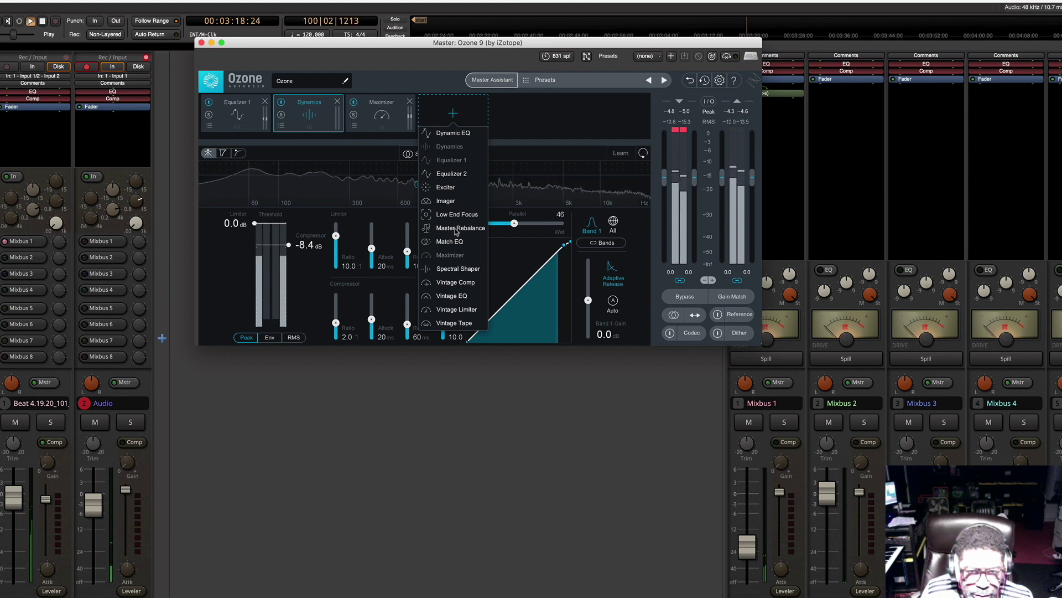
click(455, 205)
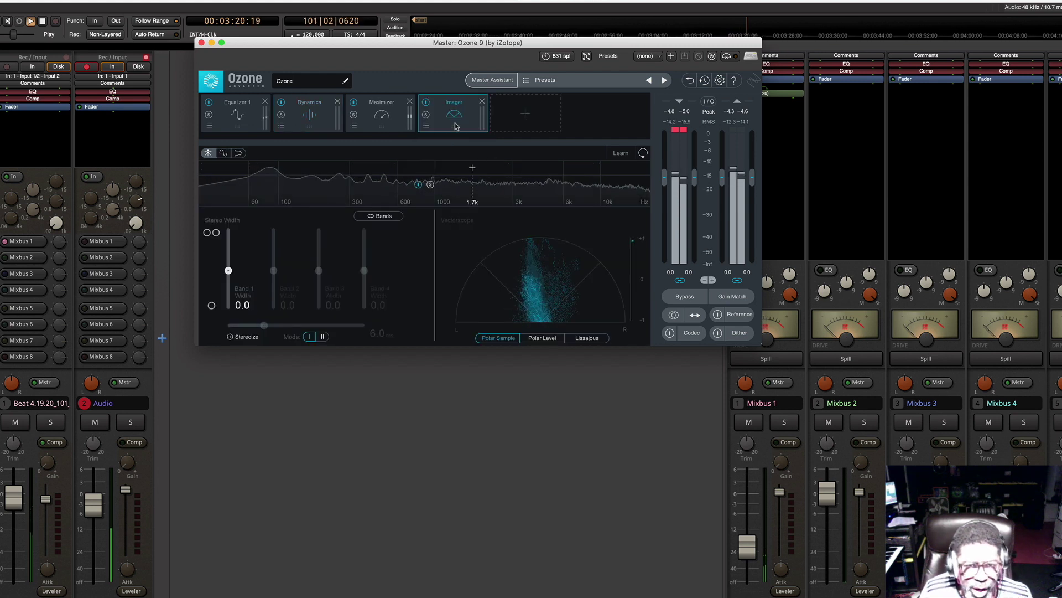
drag(451, 119, 383, 120)
key(space)
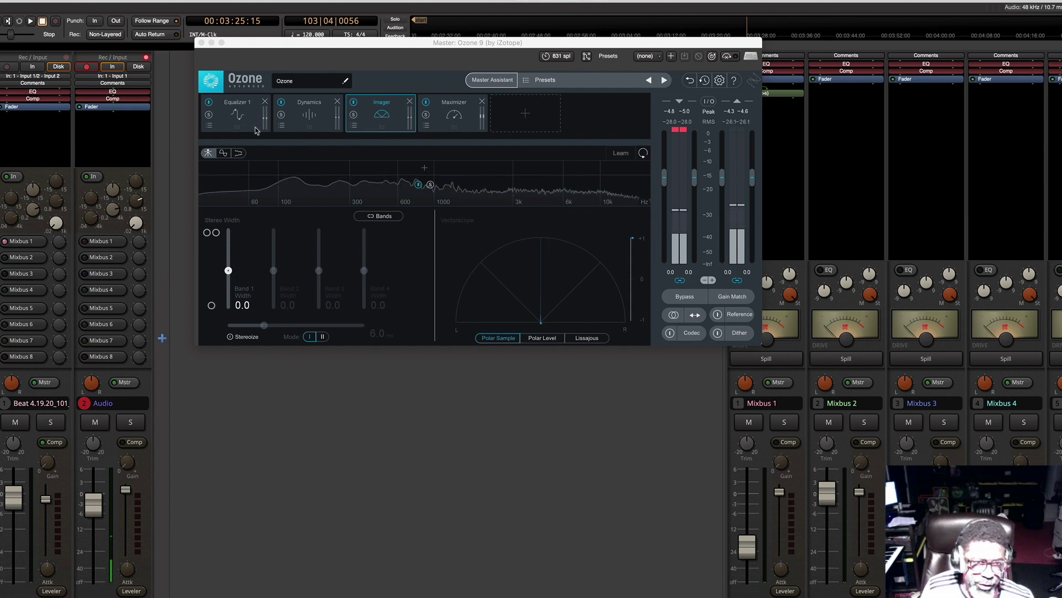
Step: Review the settings of the Dynamics, Imager and Maximizer modules in the Ozone chain
click(308, 125)
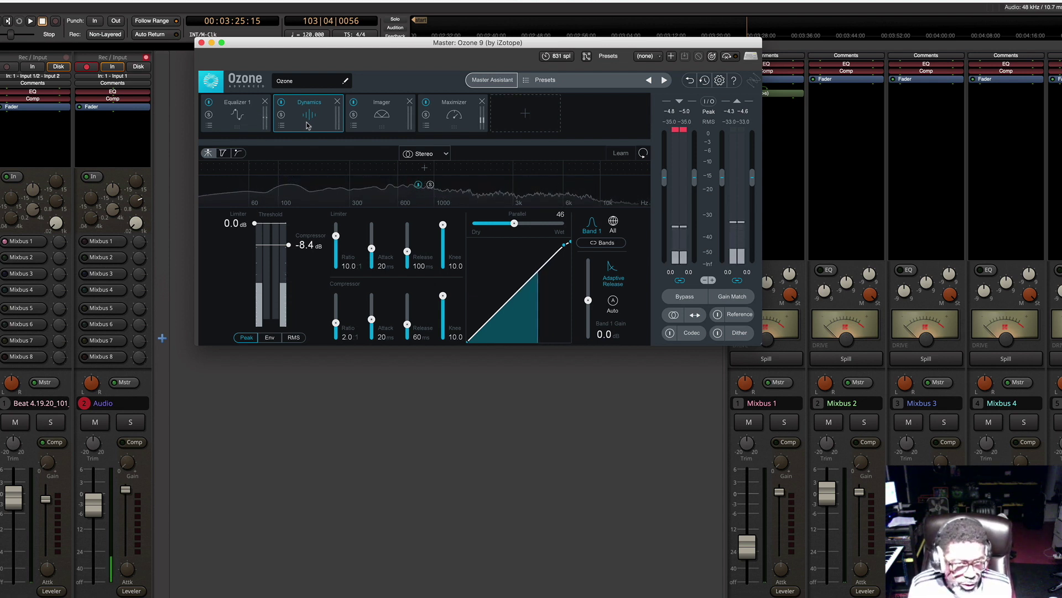
click(367, 116)
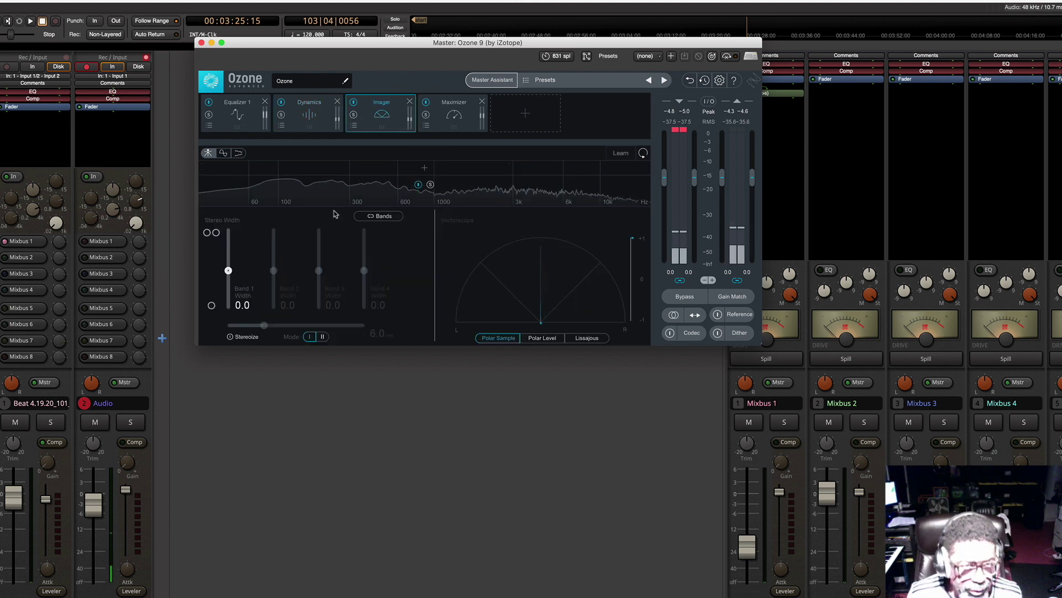
click(451, 116)
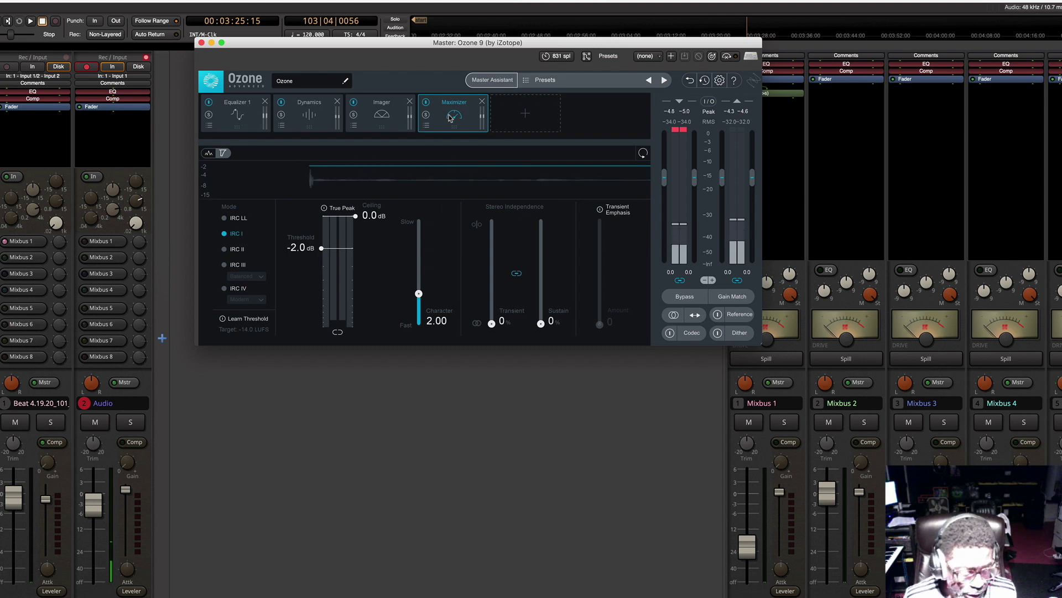
click(386, 127)
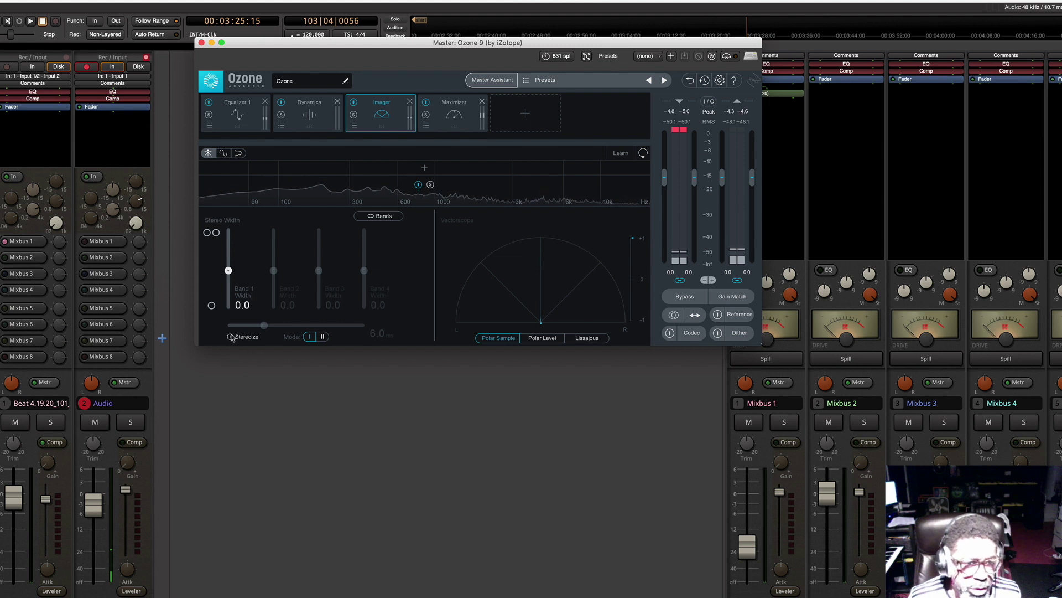
Step: Play the beat from the session start and try the Imager's Stereoize option
click(30, 21)
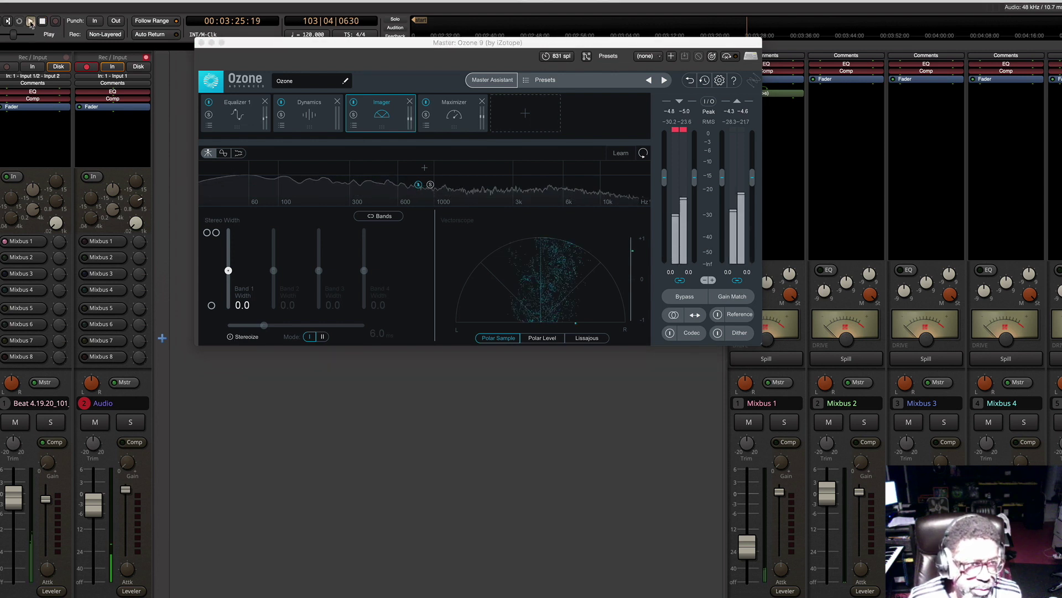
click(8, 21)
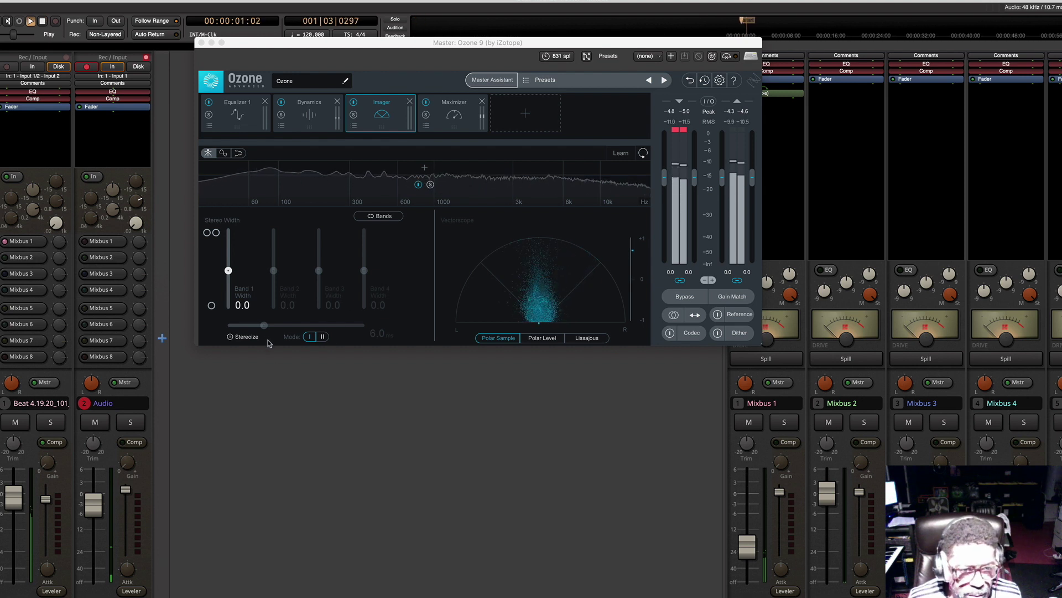
click(230, 337)
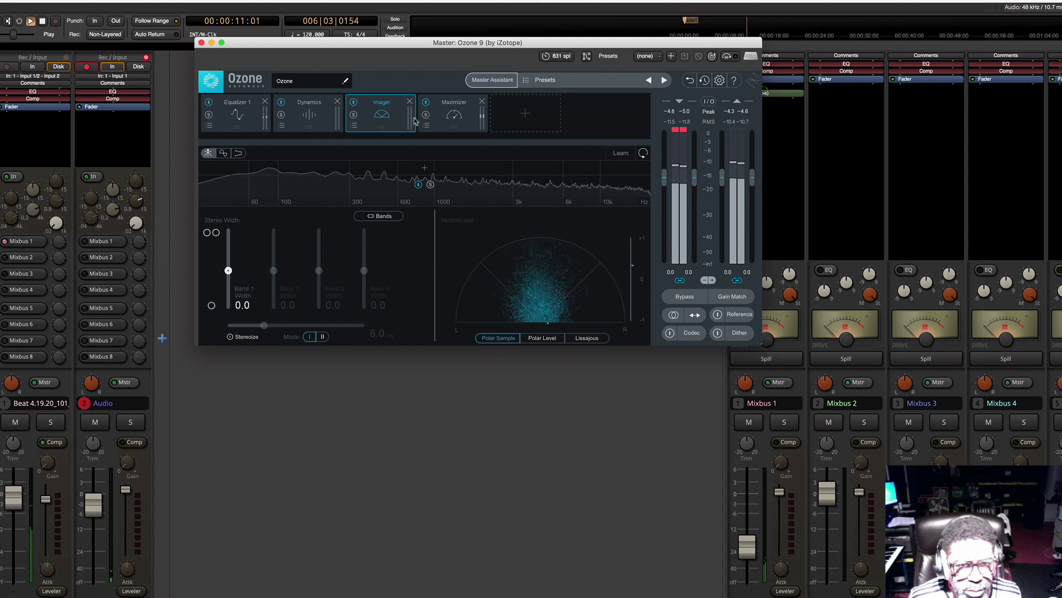
Step: Move the Ozone 9 window down to uncover the area beneath the timeline and stop playback
drag(480, 47, 488, 127)
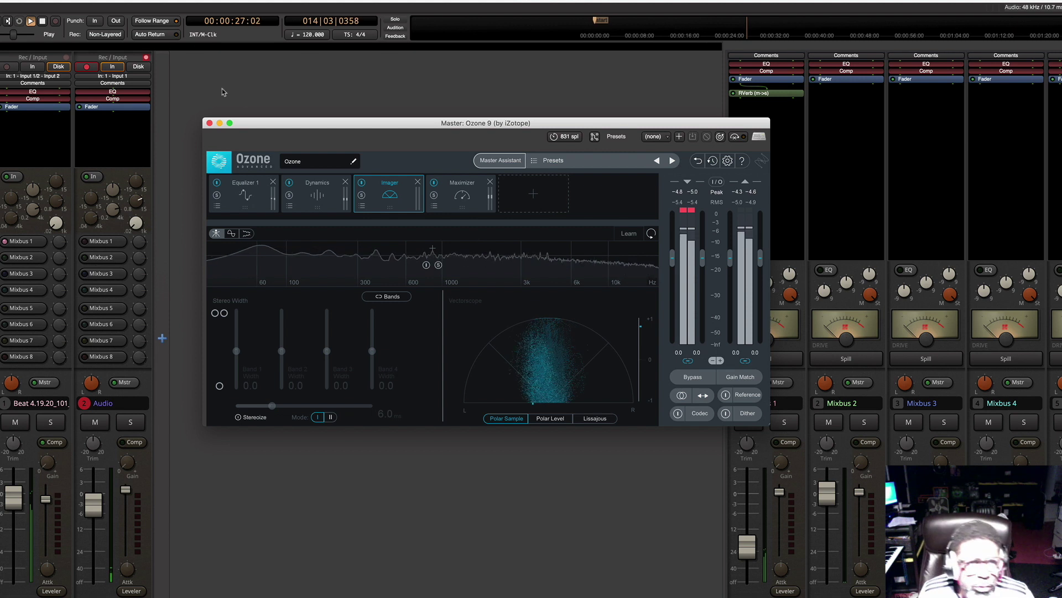
click(44, 21)
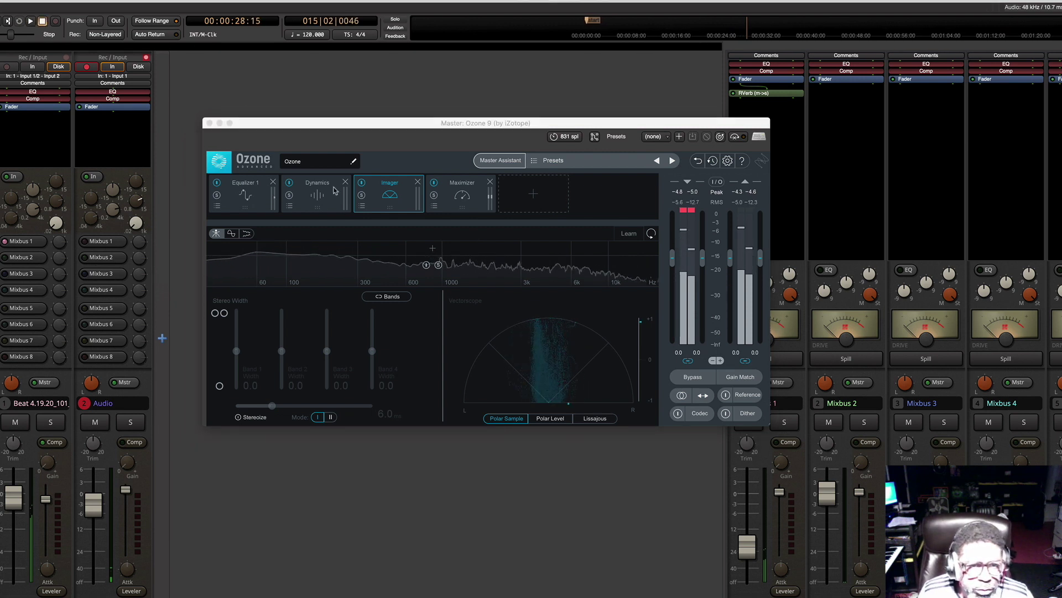
Step: Compare the Imager's Polar Level, Lissajous and Polar Sample vectorscope views and resume playback
click(317, 194)
click(378, 198)
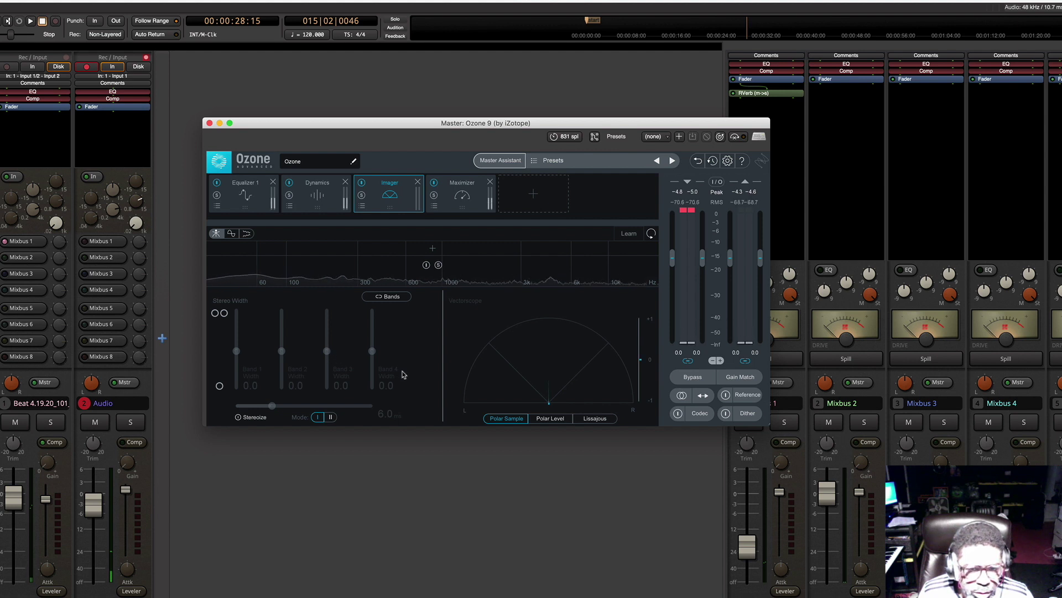
click(543, 418)
click(593, 419)
click(561, 419)
click(520, 419)
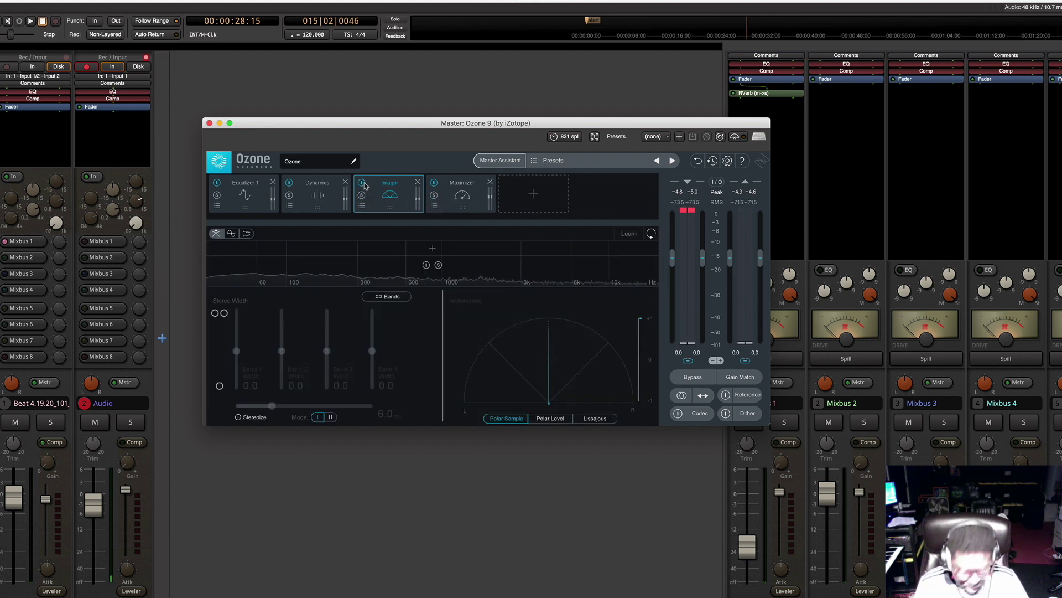
key(space)
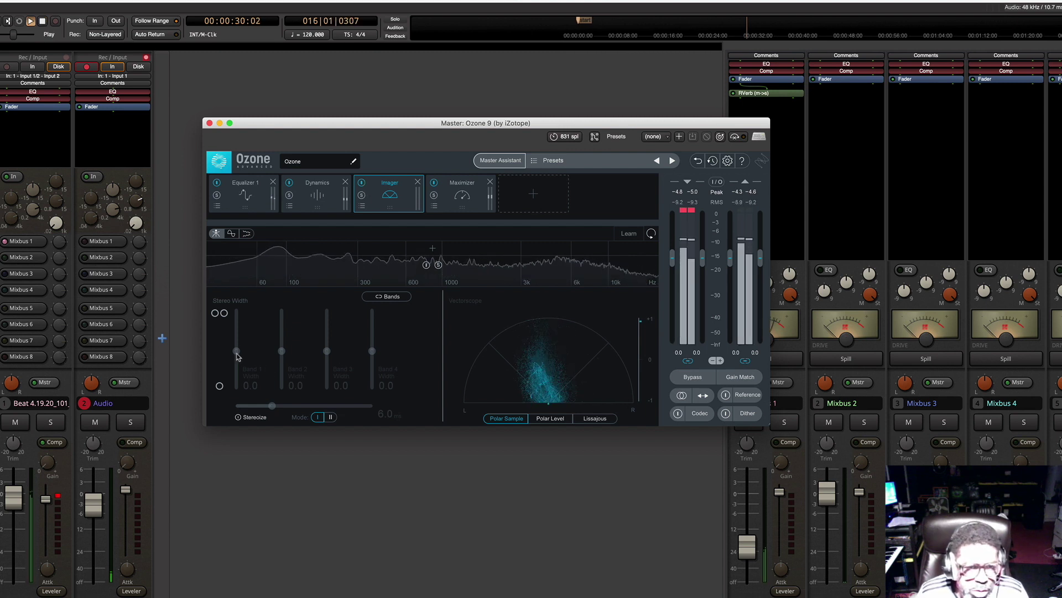
Step: Inspect the Imager's band spectrum and its preset list, and close the preset manager without loading a preset
click(438, 252)
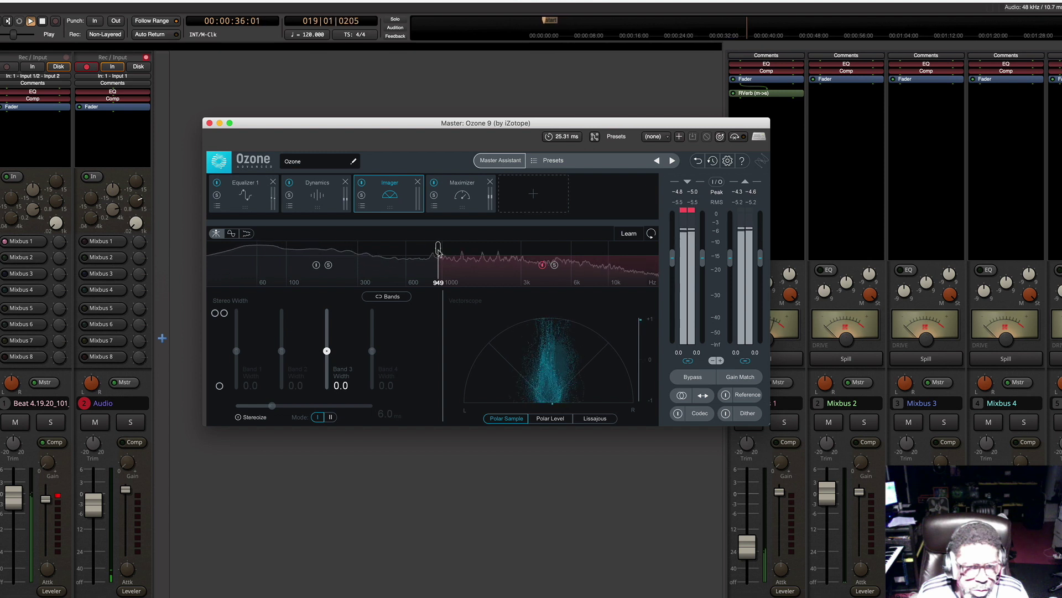
click(449, 280)
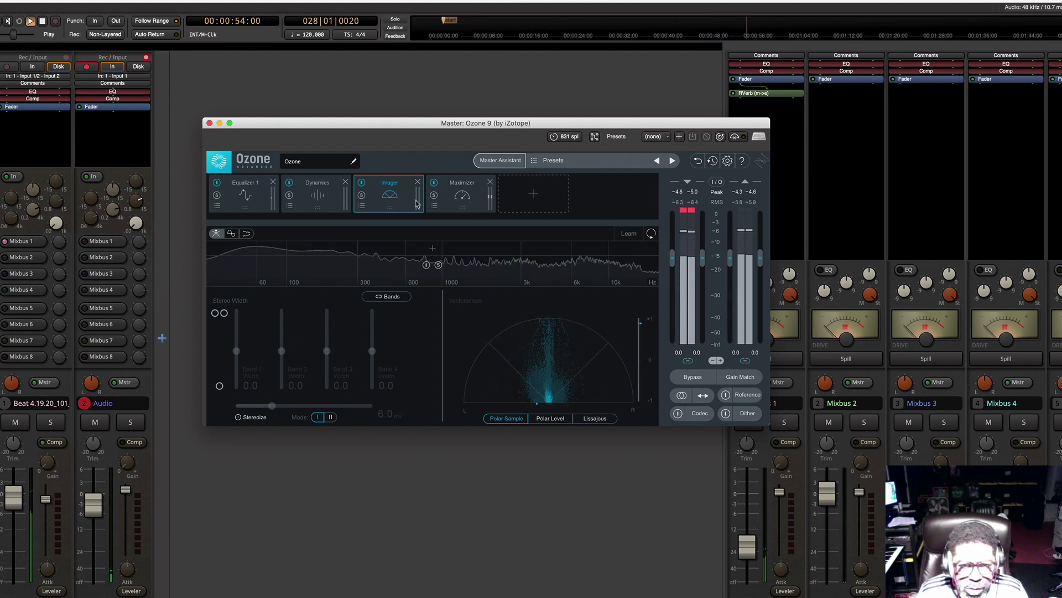
click(361, 207)
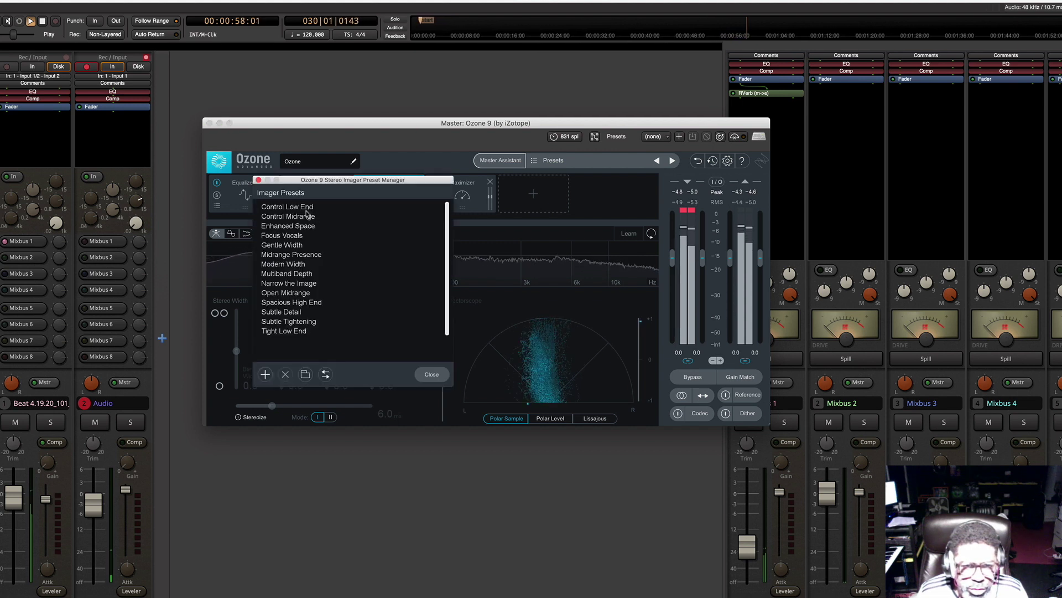
click(432, 374)
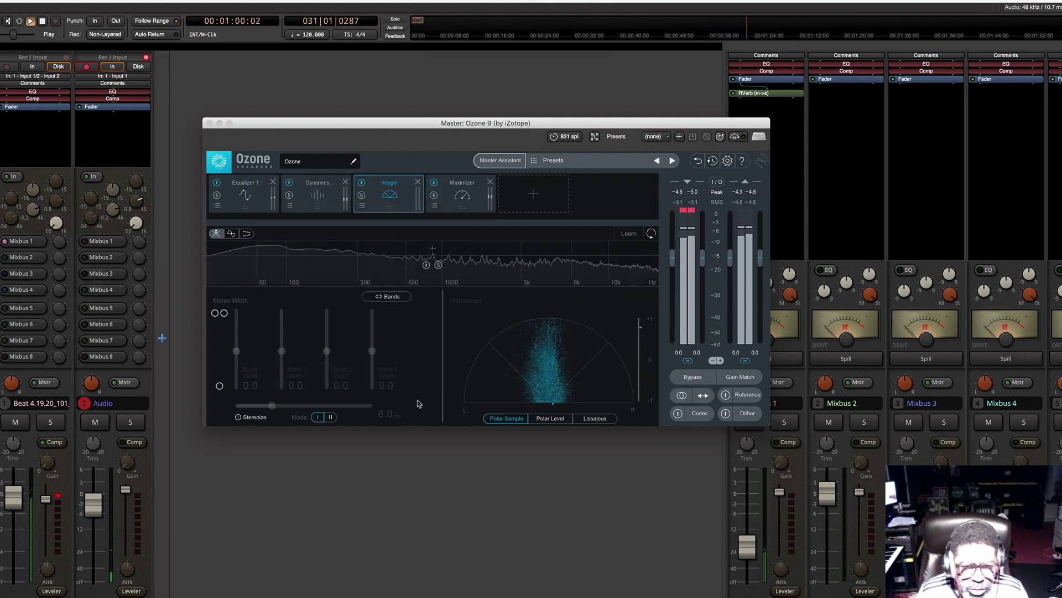
Step: Stop playback and replace the Imager in the Ozone chain with a fresh Imager module after the Maximizer
key(space)
click(418, 182)
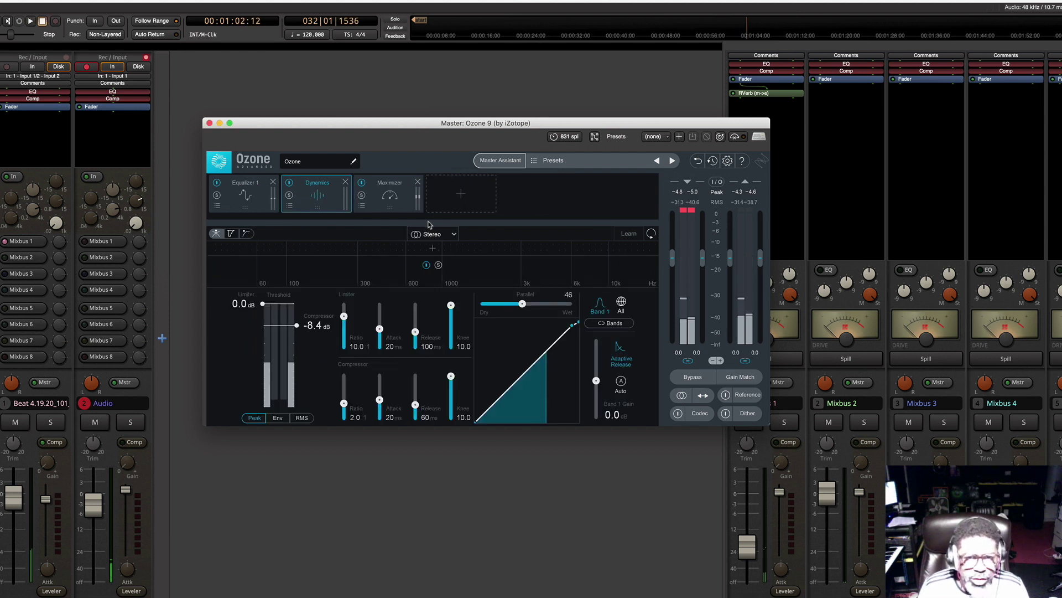
click(460, 194)
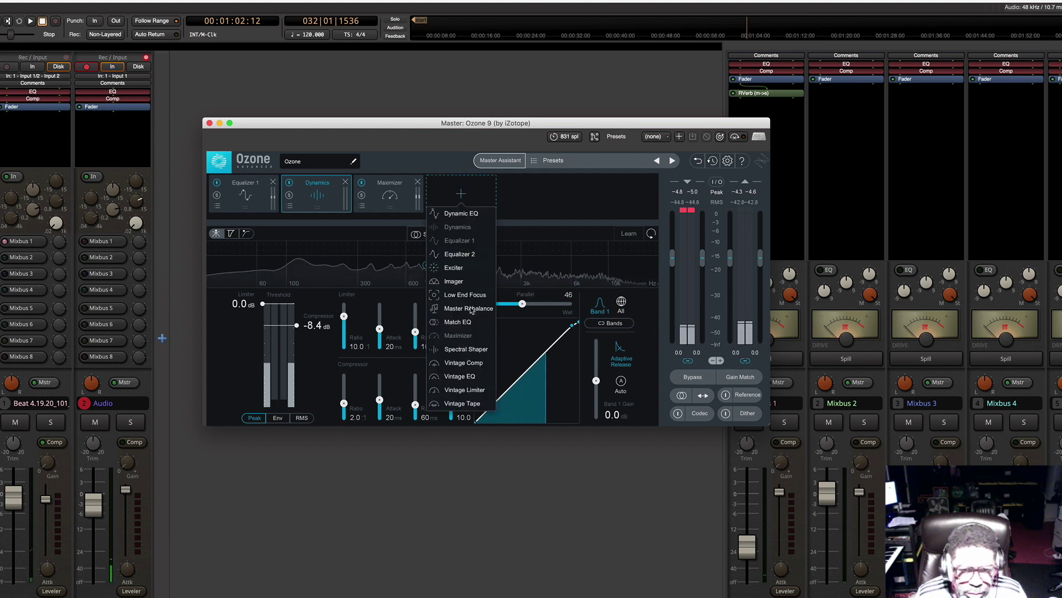
click(454, 281)
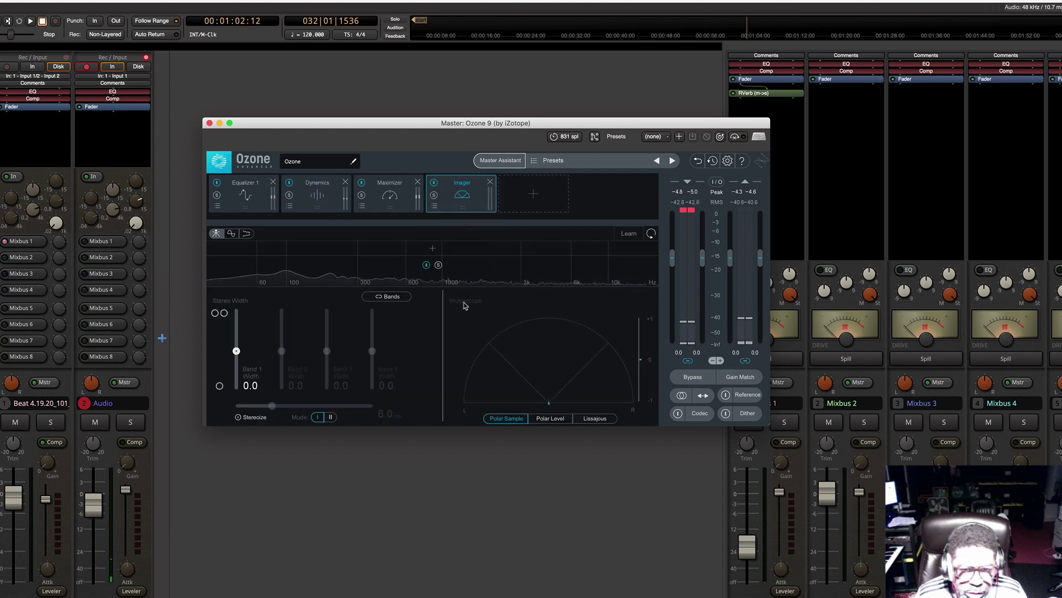
Step: Enable Stereoize in the new Imager at about 7.7 ms and move the module ahead of the Maximizer
click(256, 417)
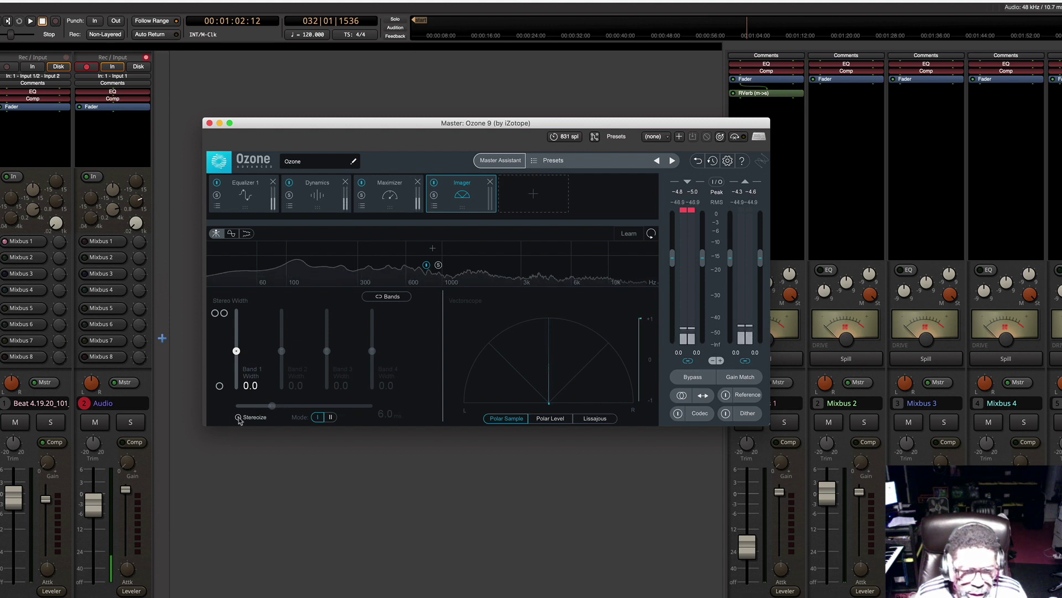
drag(267, 408, 294, 404)
drag(465, 194, 390, 193)
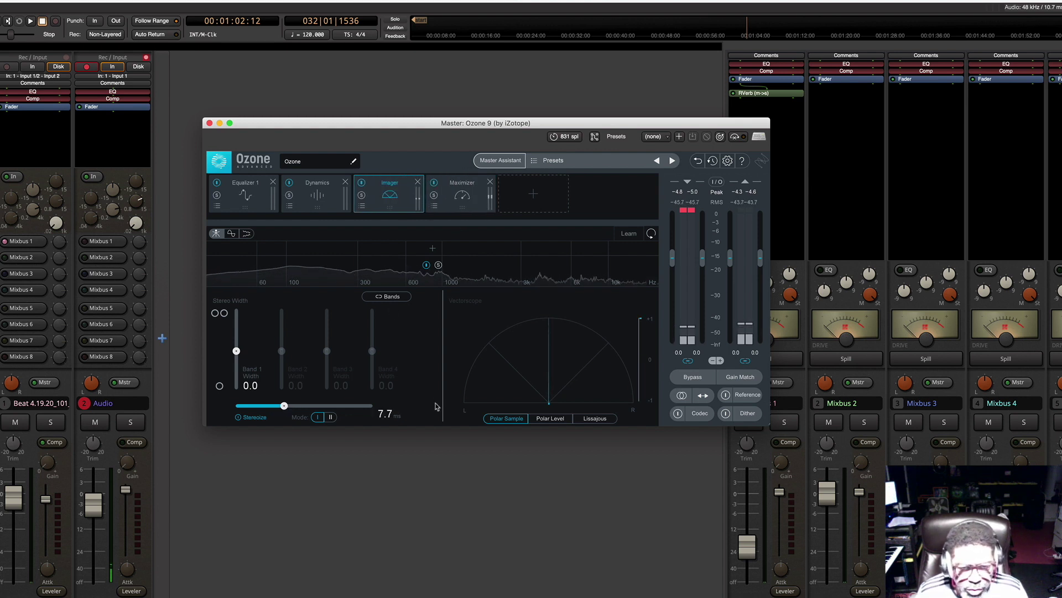
Step: During playback, set the Imager's Band 1 width to 17.7 and Stereoize to 5.2 ms, checking the Lissajous and Polar Sample views
key(space)
drag(282, 408, 276, 409)
drag(237, 352, 237, 345)
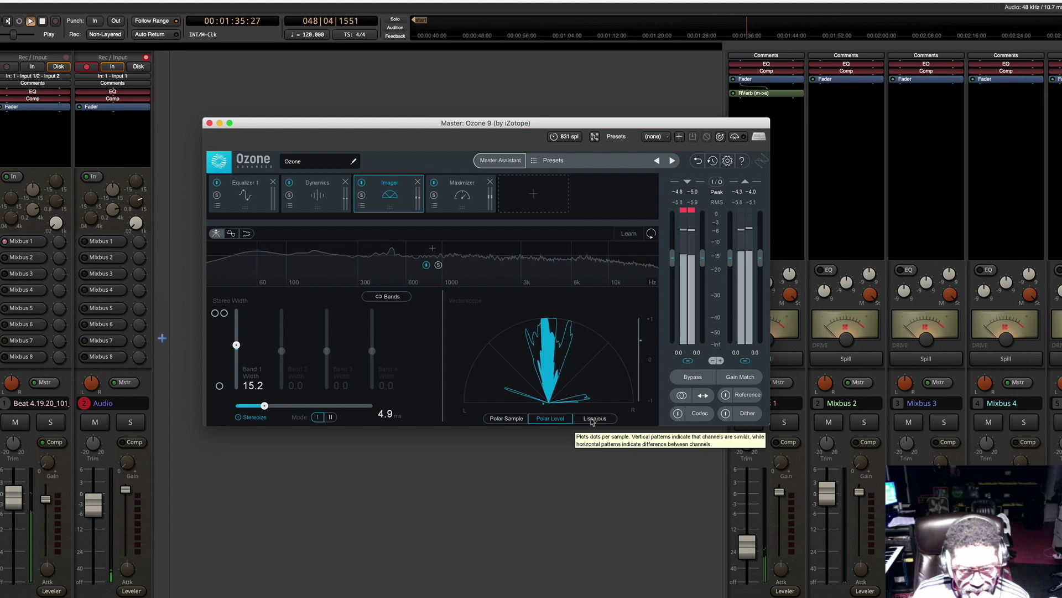
click(593, 419)
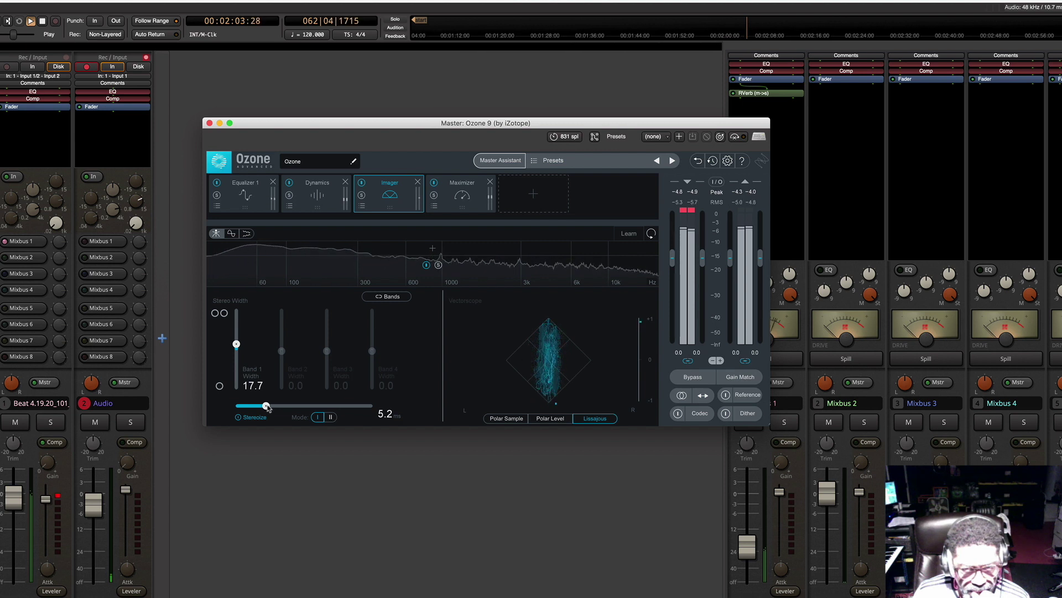
click(507, 419)
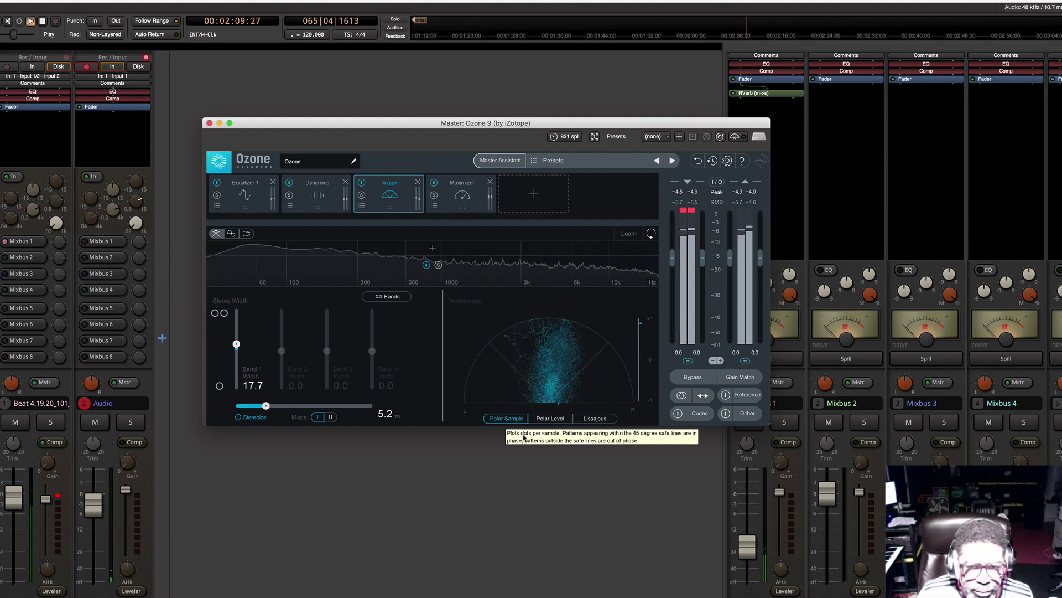
Step: Switch the Maximizer to IRC IV mode and keep its Modern style
click(468, 200)
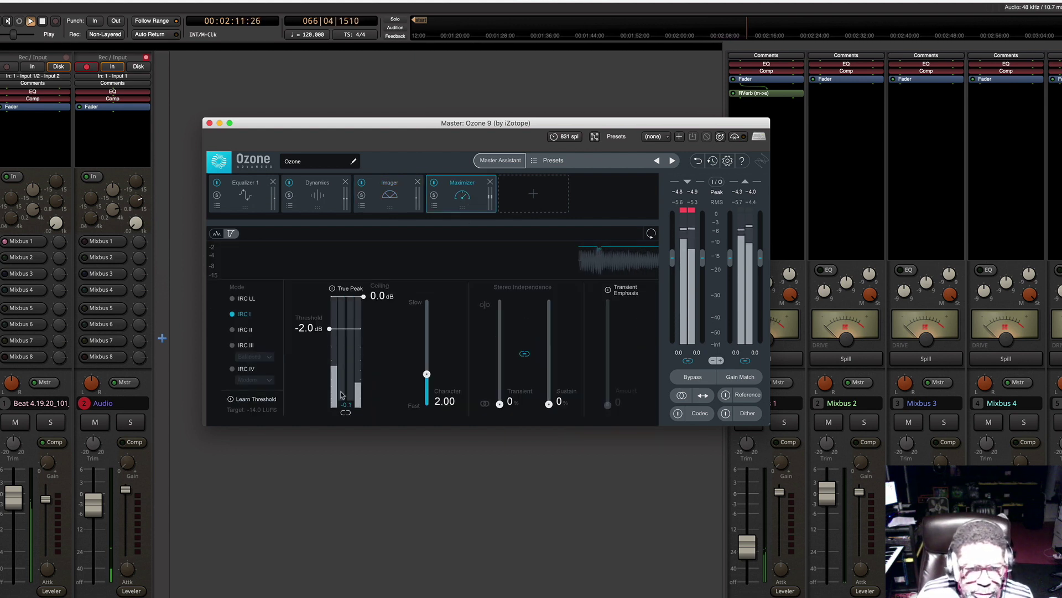
click(233, 369)
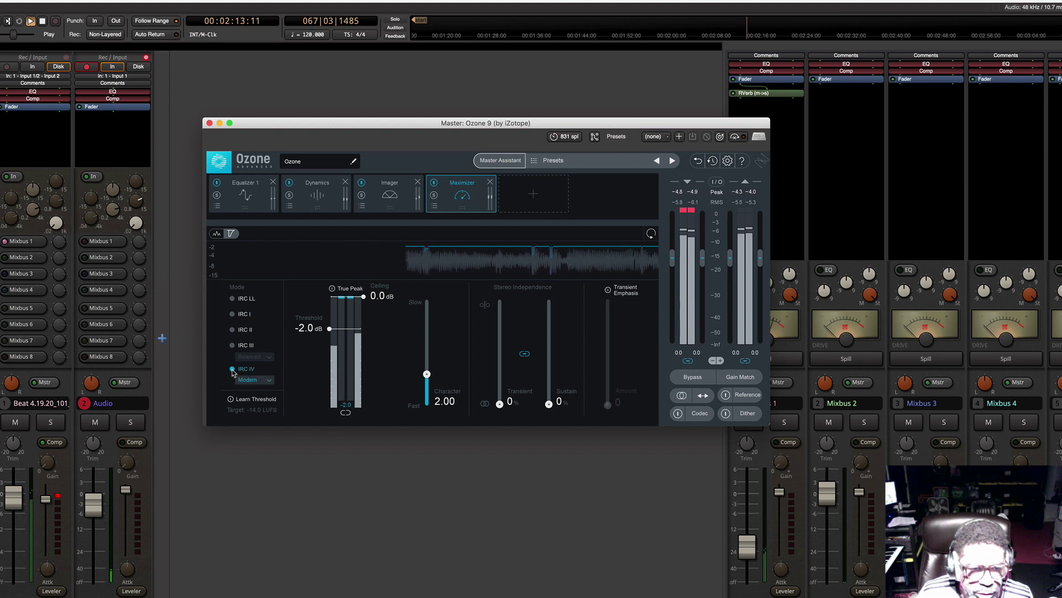
click(268, 382)
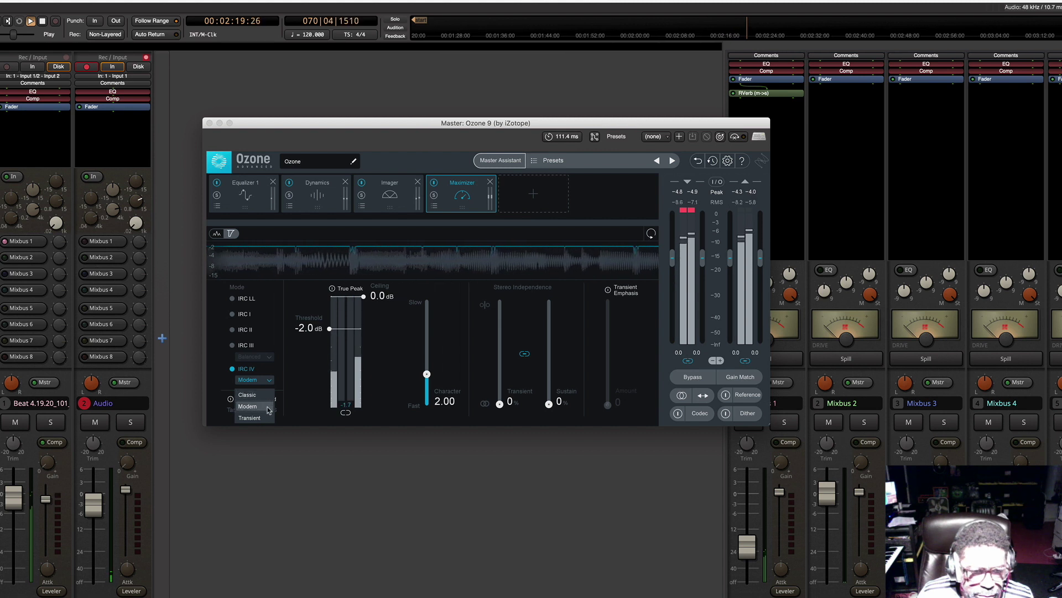
click(289, 383)
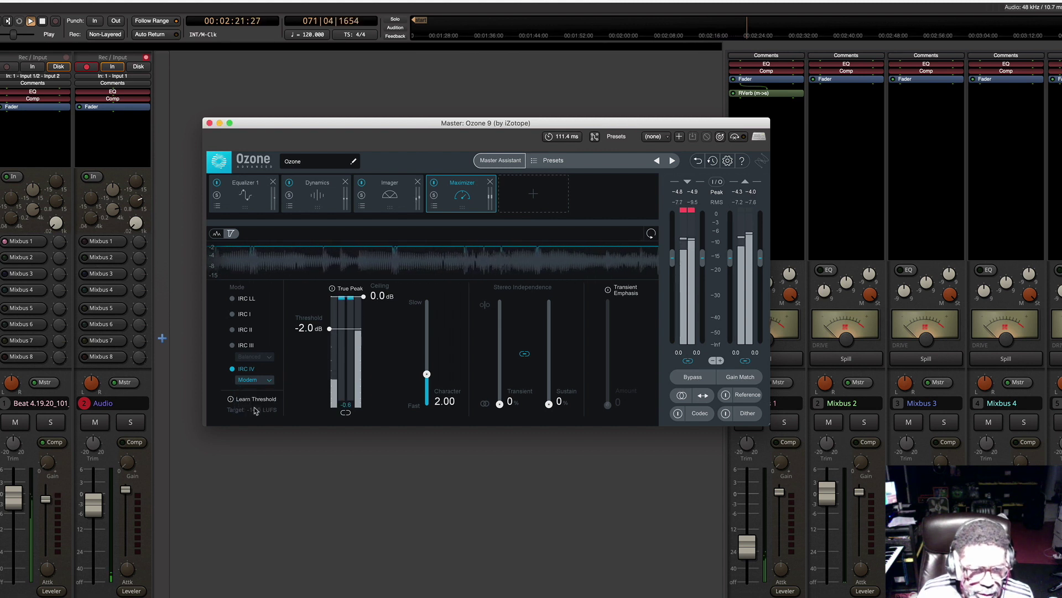
Step: Set the Maximizer's loudness target to -11.0 LUFS and learn the threshold from the playing beat
click(42, 21)
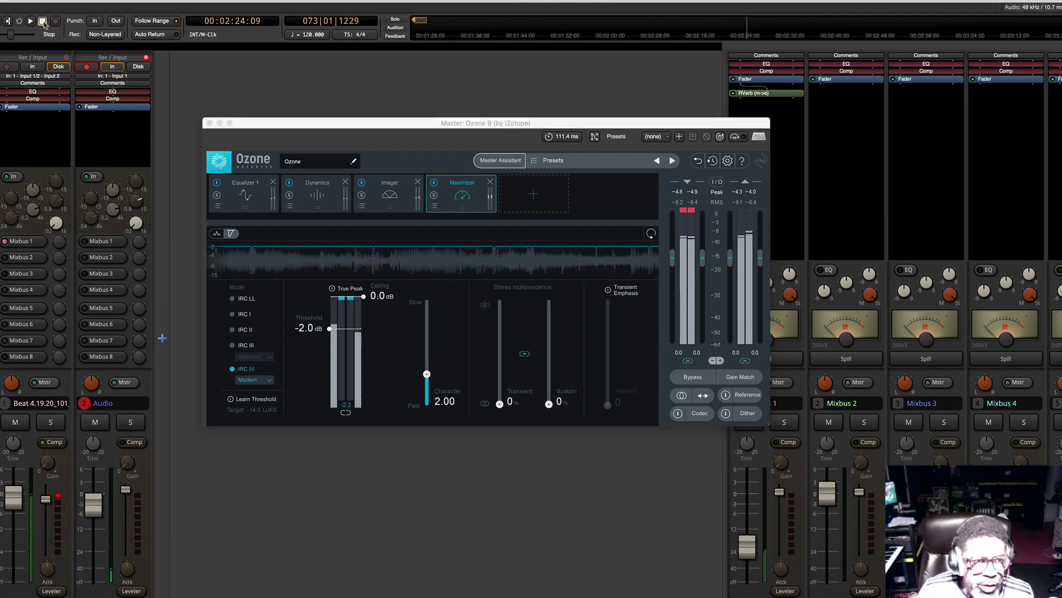
click(255, 415)
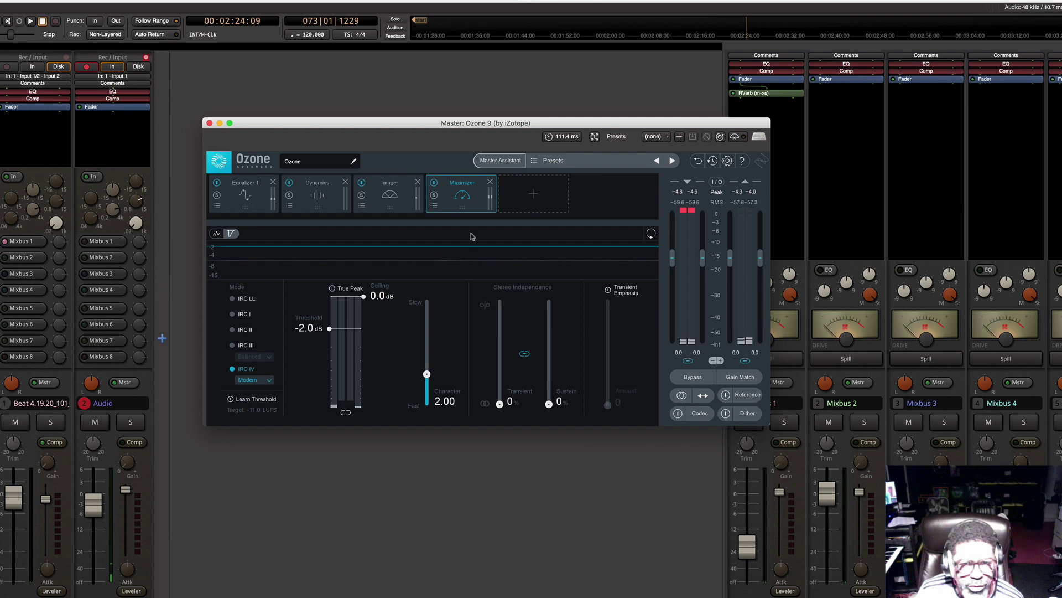
click(31, 21)
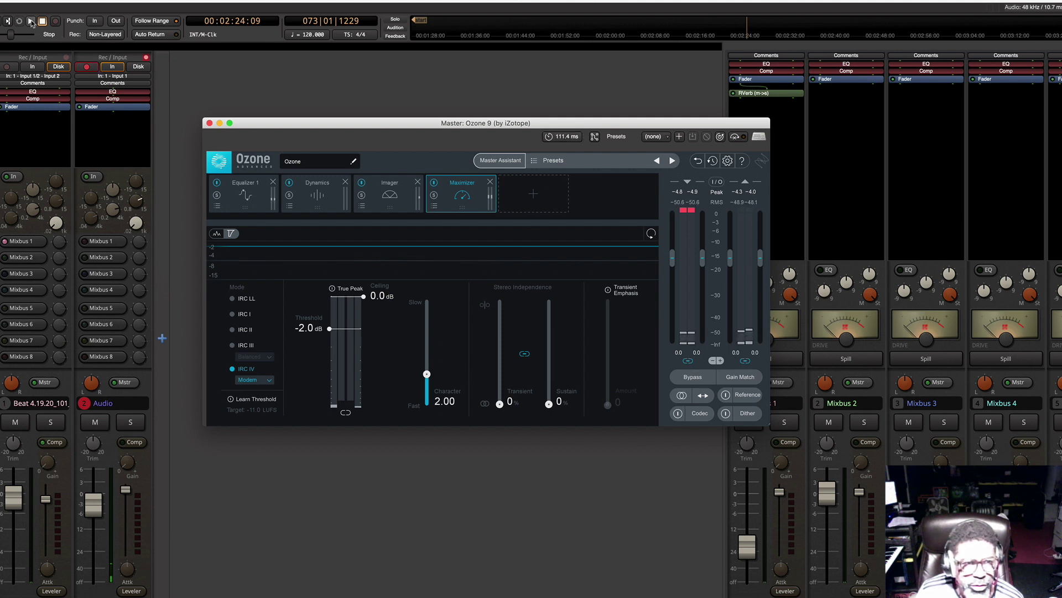
click(272, 399)
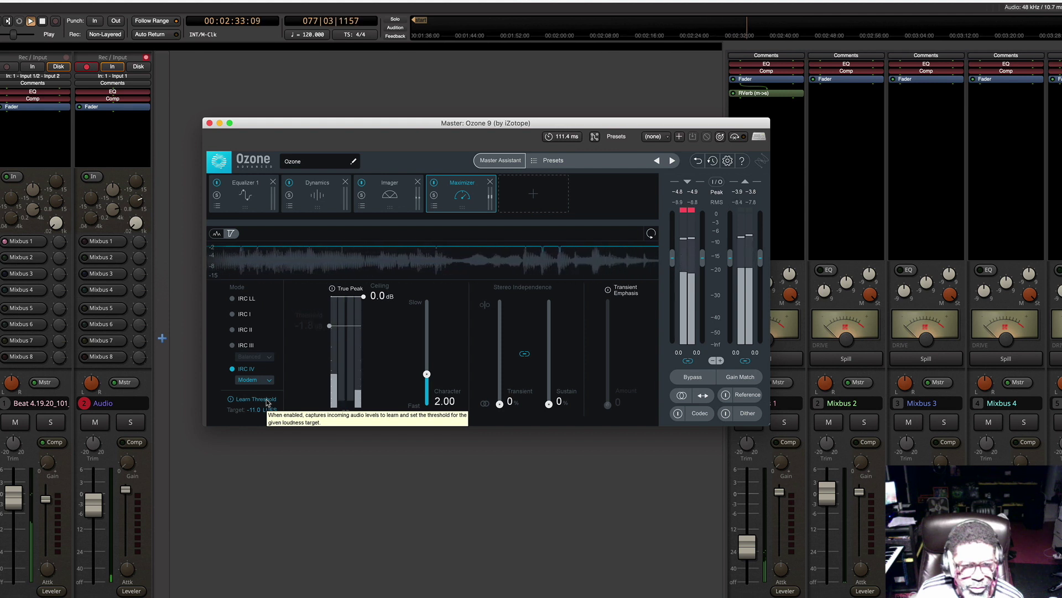
click(275, 401)
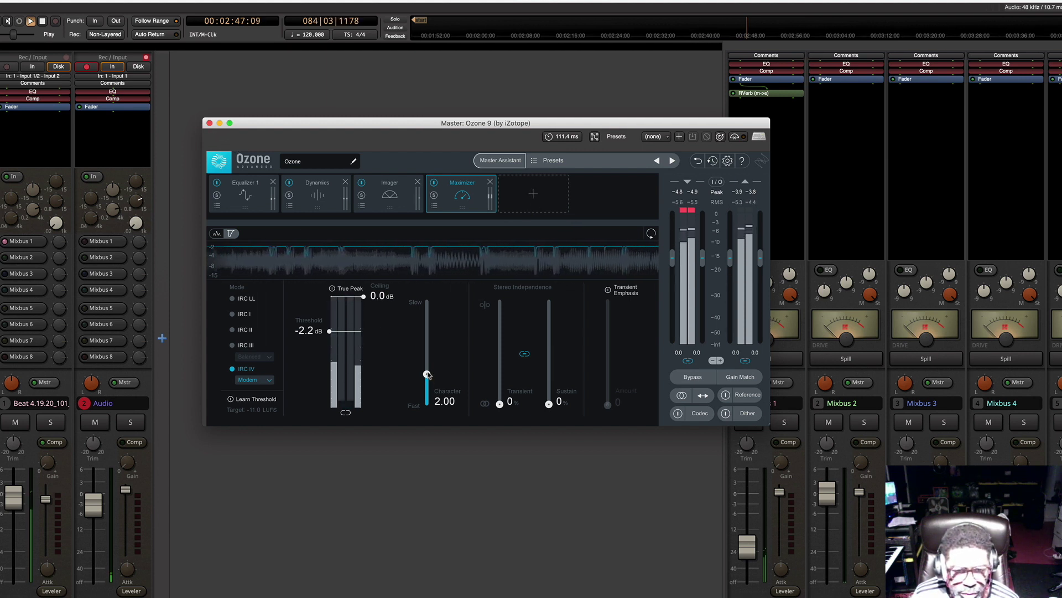
Step: Try slower Character settings on the Maximizer during playback and settle on 2.35
drag(427, 375, 429, 344)
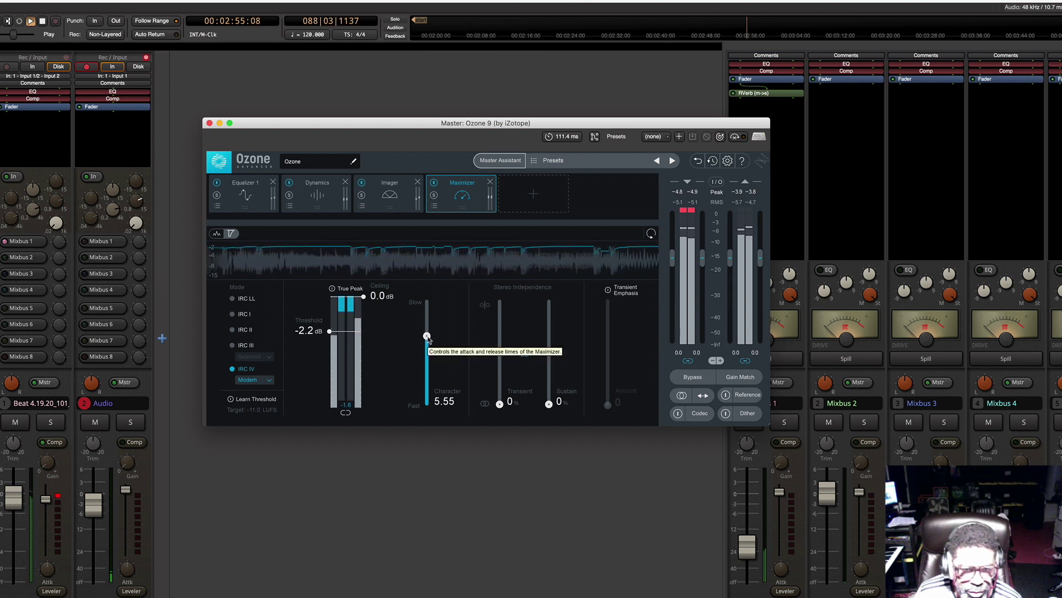
drag(427, 336, 430, 367)
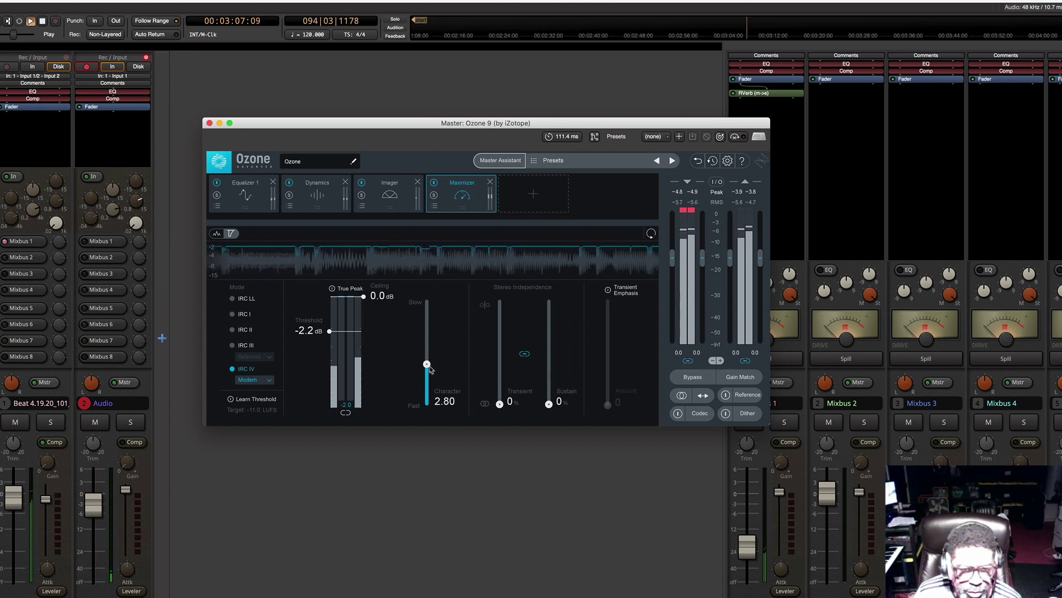
drag(429, 366, 429, 373)
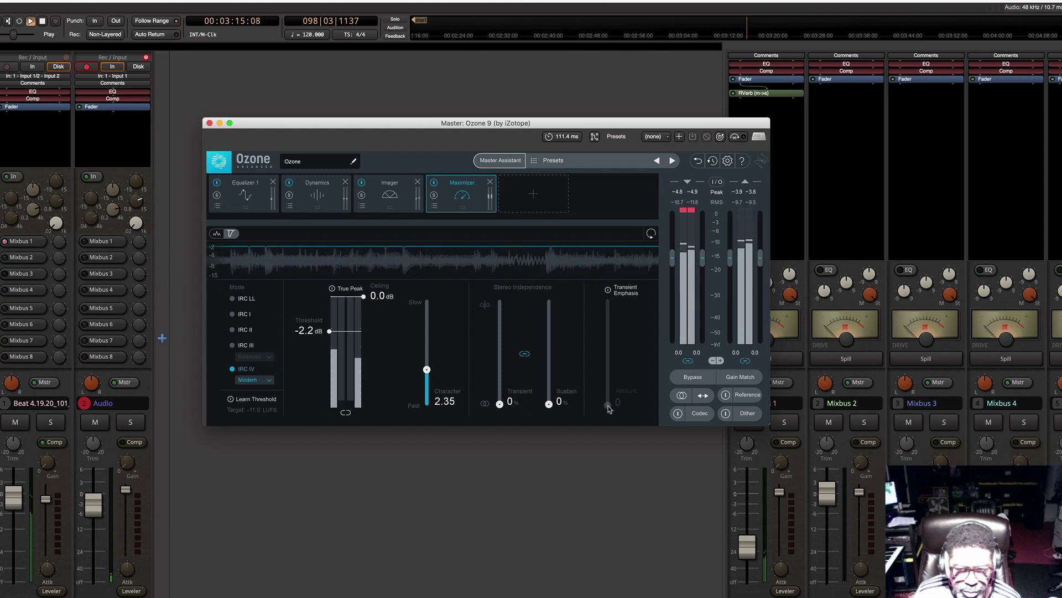
Step: Enable the Maximizer's Transient Emphasis, replay the beat from the session start and set the amount to 12
click(608, 289)
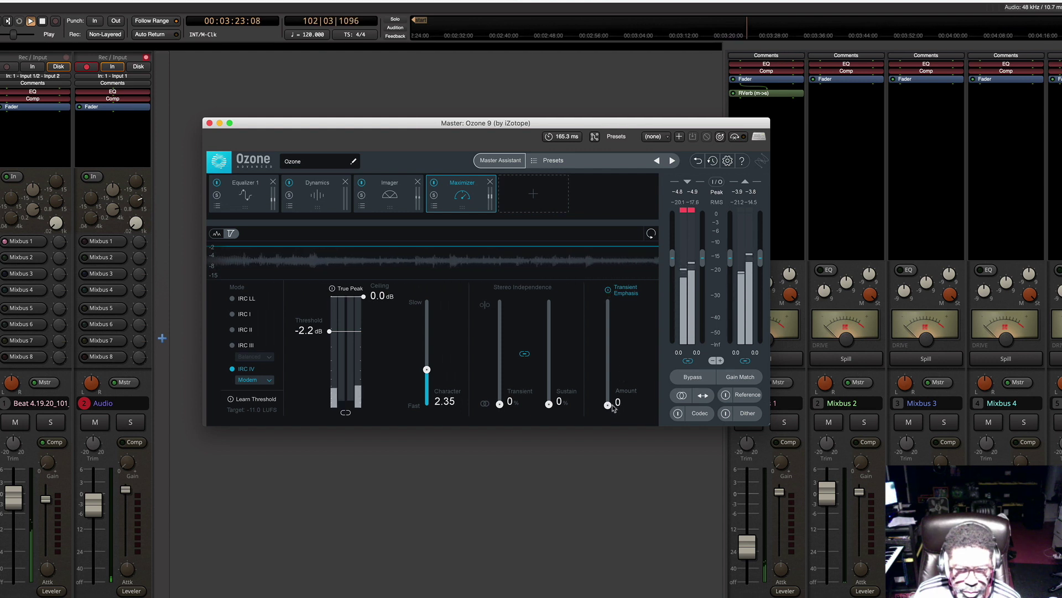
click(7, 21)
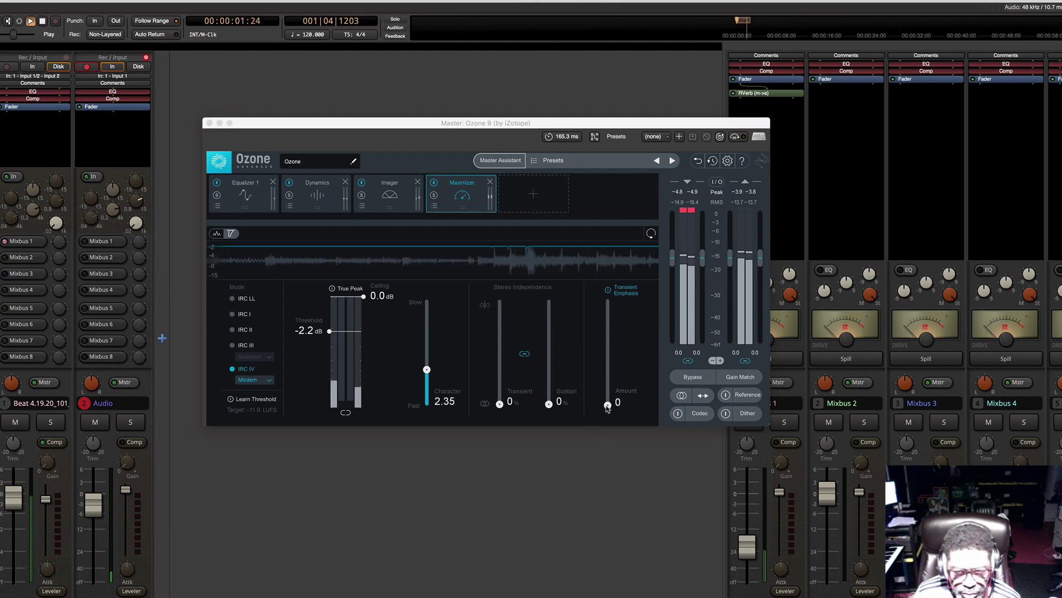
drag(608, 407, 608, 403)
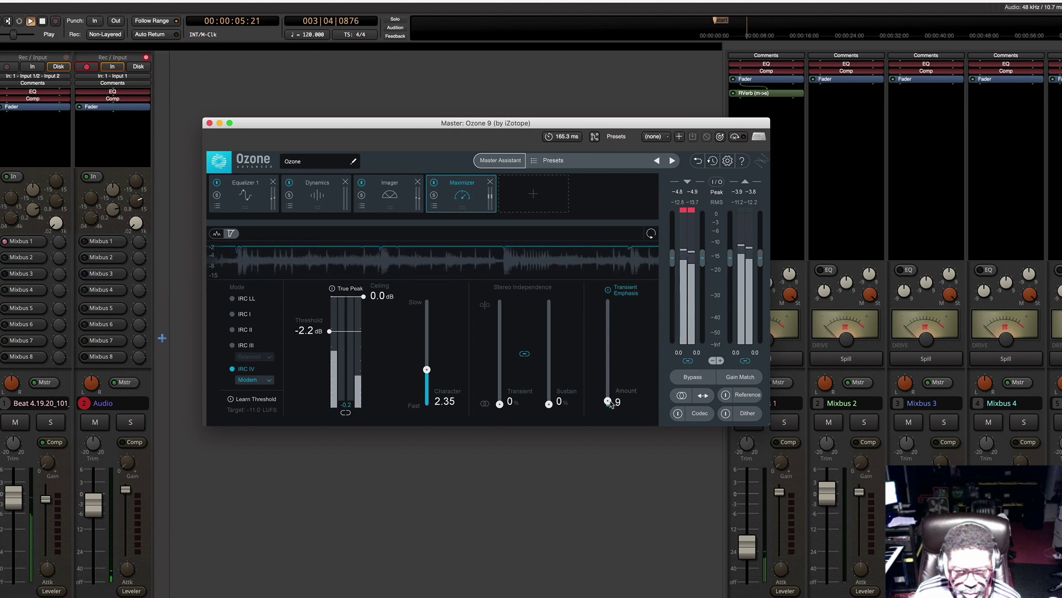
drag(609, 404, 609, 402)
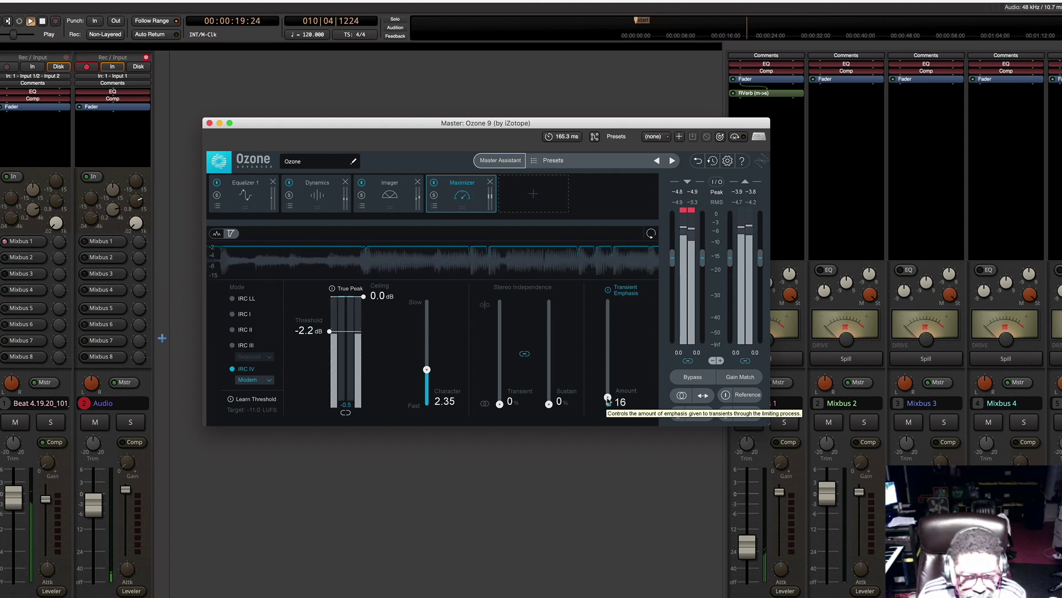
drag(608, 399, 608, 403)
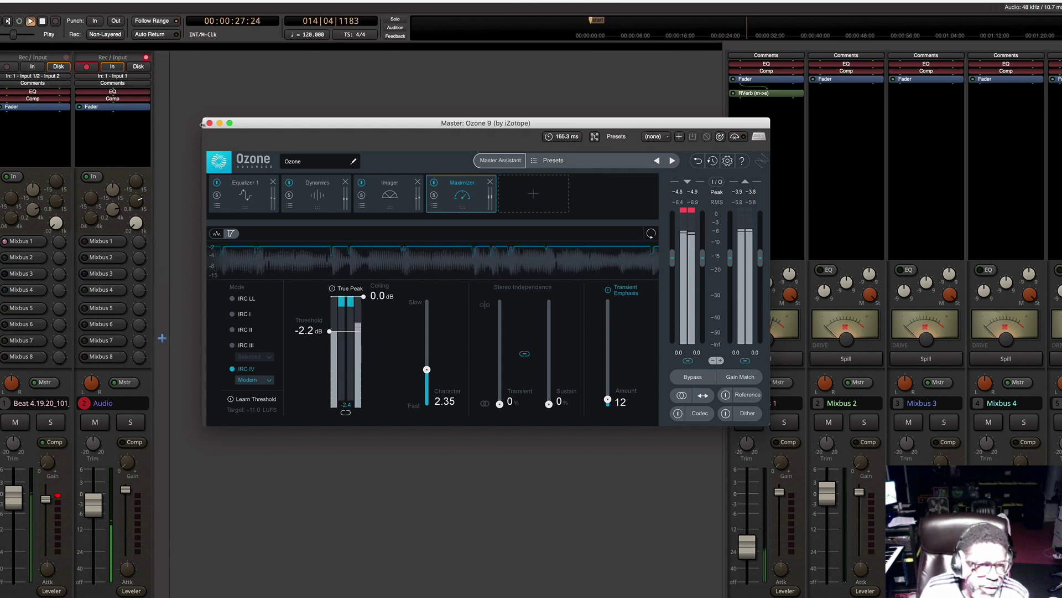
Step: Close the Ozone window, add the Insight 2 meter from the favourite plugins to the master and move its window into view
click(210, 123)
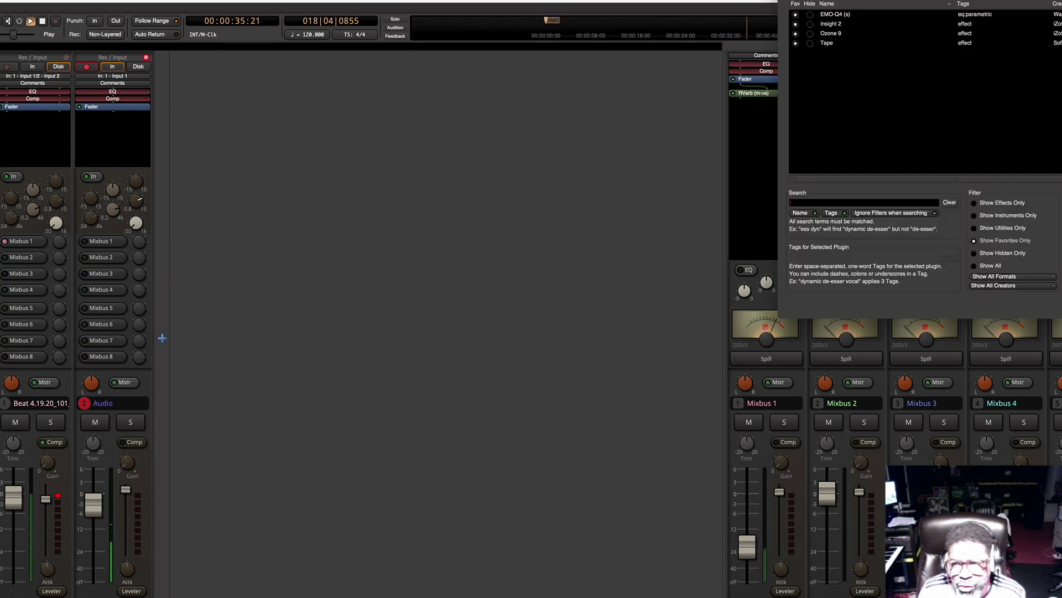
click(828, 25)
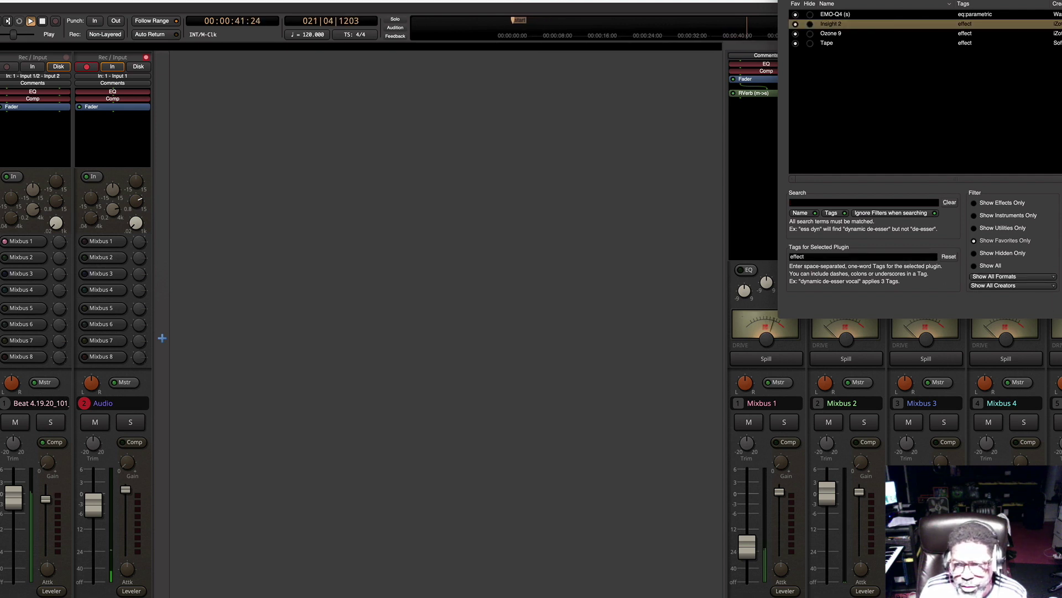
click(162, 338)
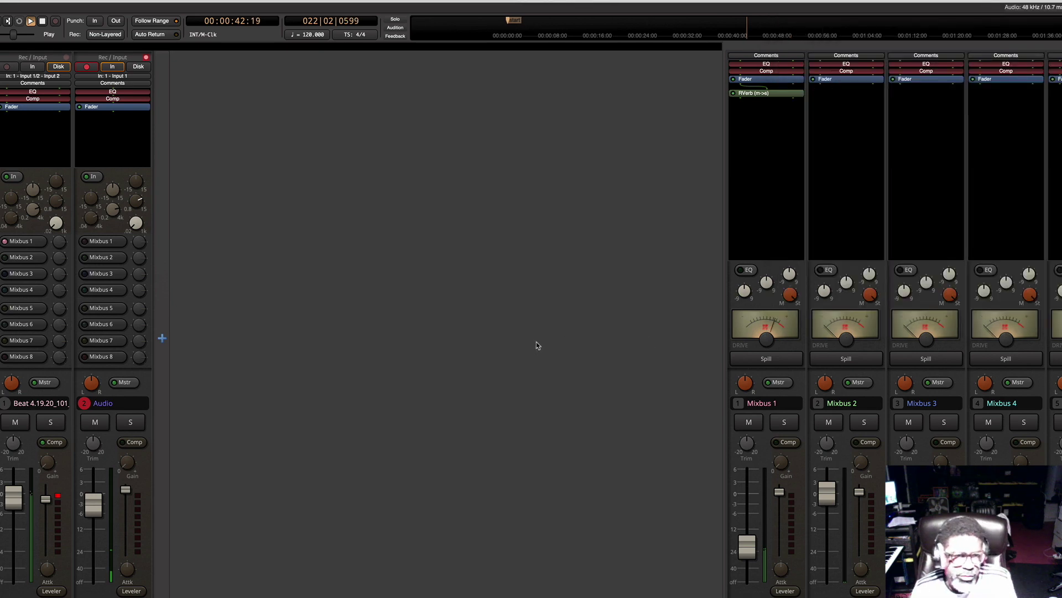
drag(686, 166, 501, 74)
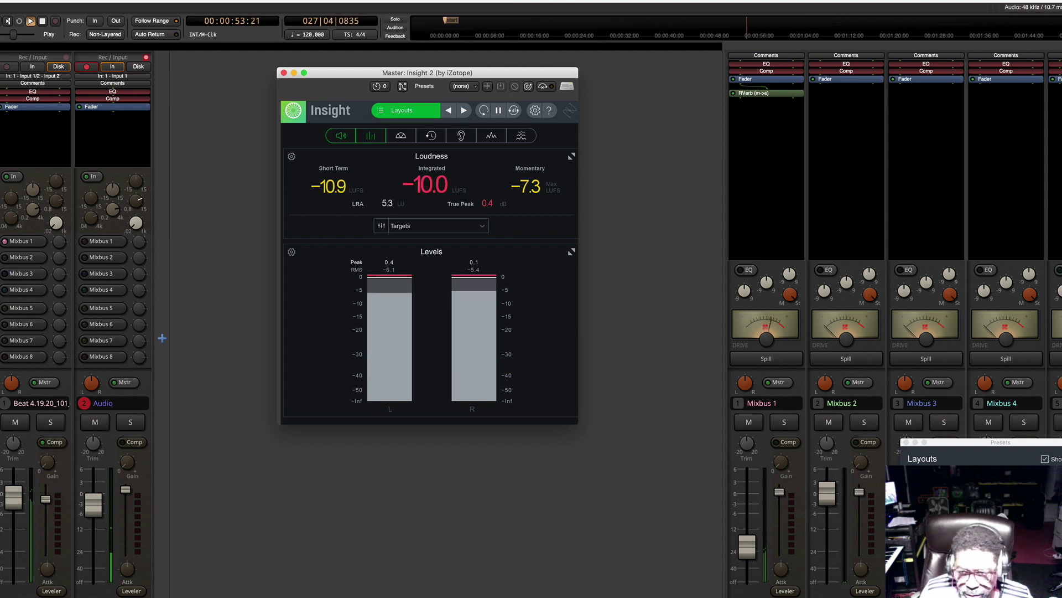
key(Escape)
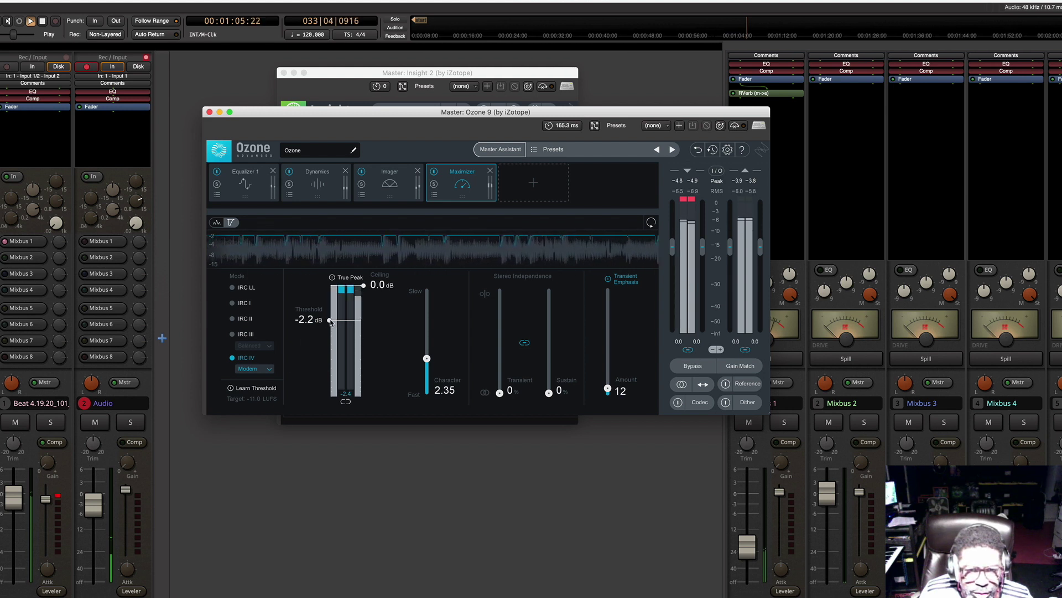
Step: Raise the threshold of Ozone's Maximizer to -1.3 dB
drag(330, 322, 332, 312)
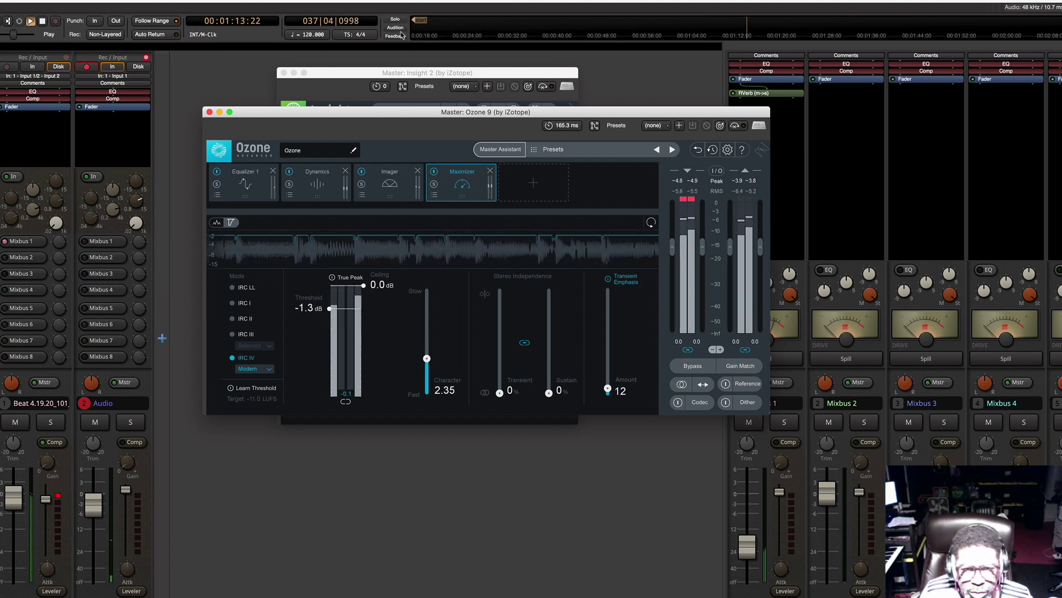
Step: Reset Insight's loudness measurement during playback and arrange the Ozone window below it to monitor the levels alongside the Maximizer
drag(472, 114, 473, 343)
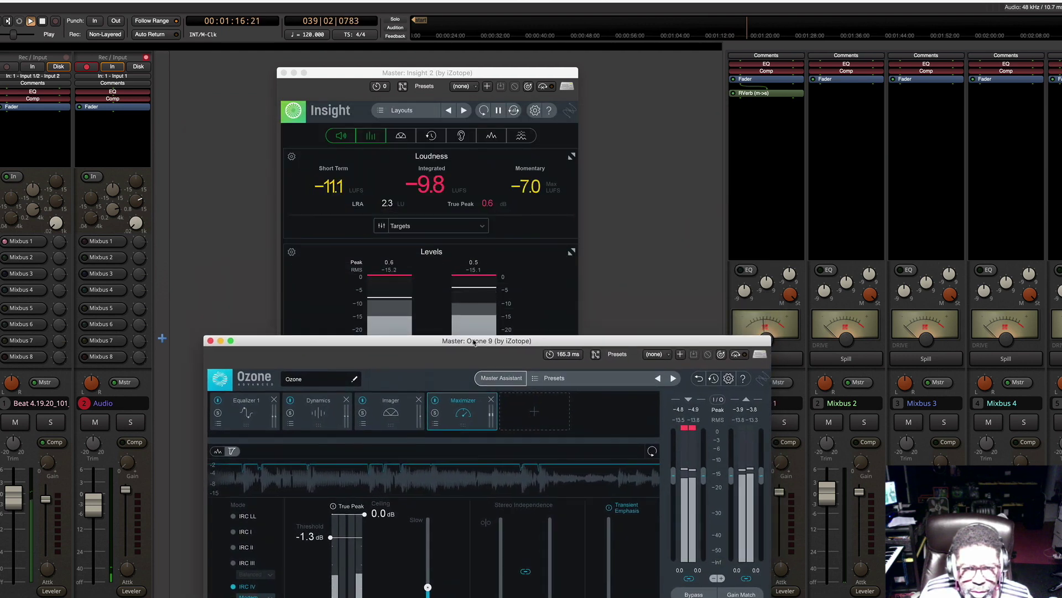
click(492, 77)
click(484, 110)
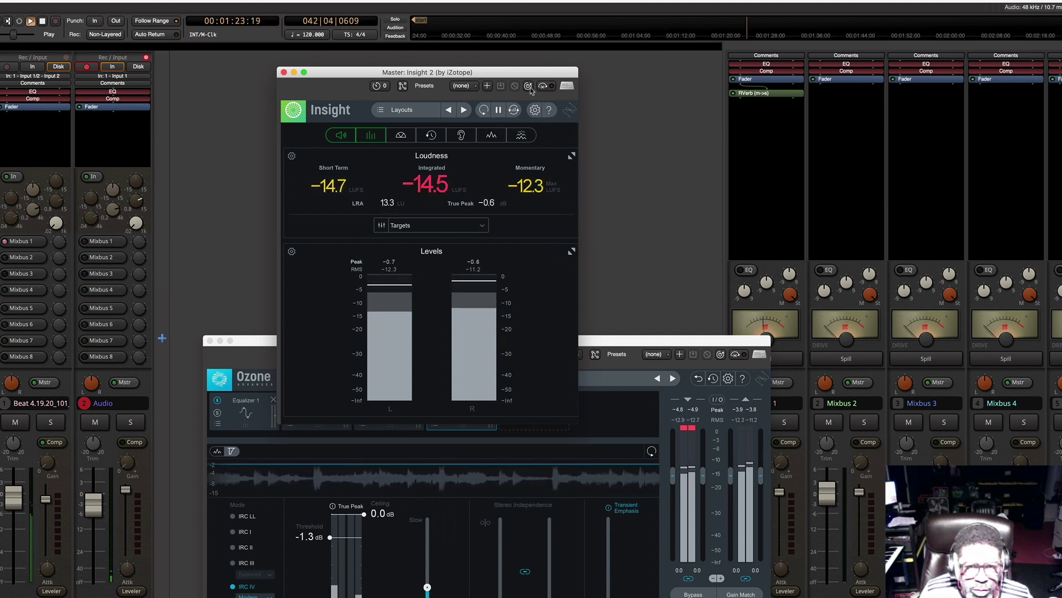
drag(516, 73, 574, 0)
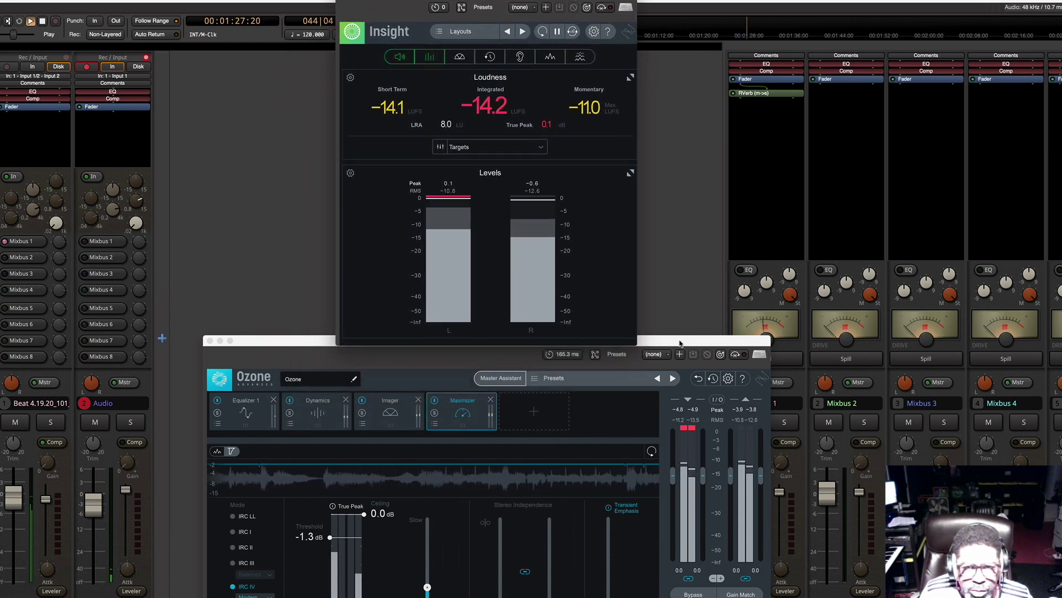
drag(667, 340, 630, 268)
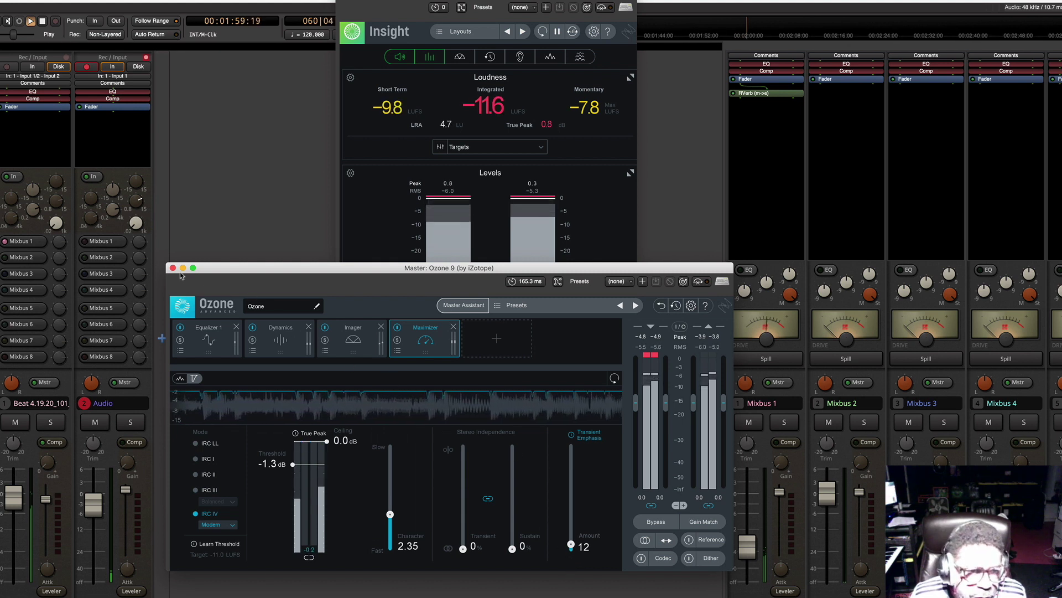
Step: Close the Ozone and Insight windows, then stop the beat and resume playback from the playhead
key(super+w)
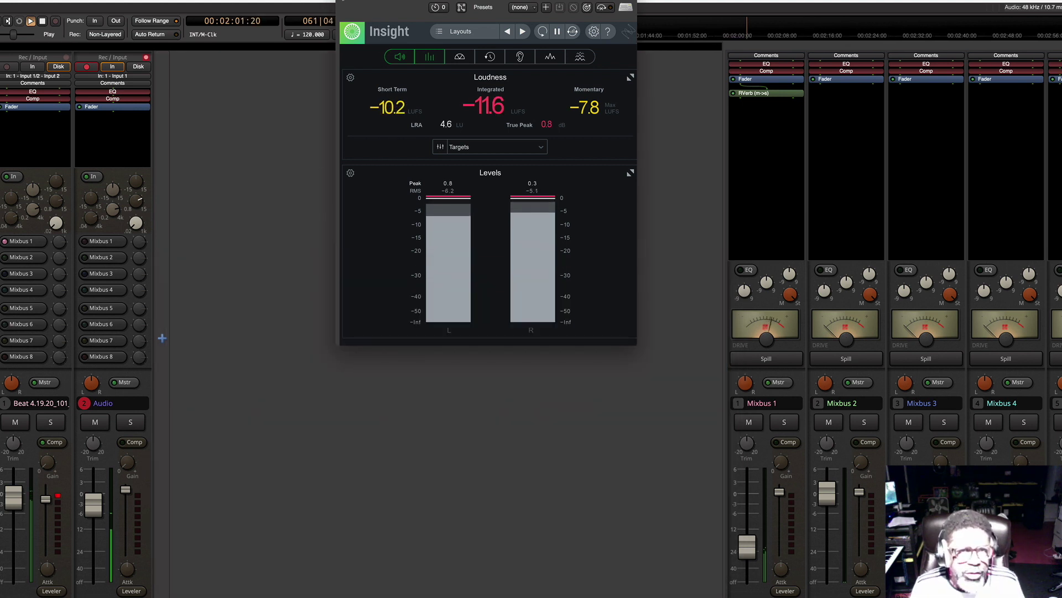
key(super+w)
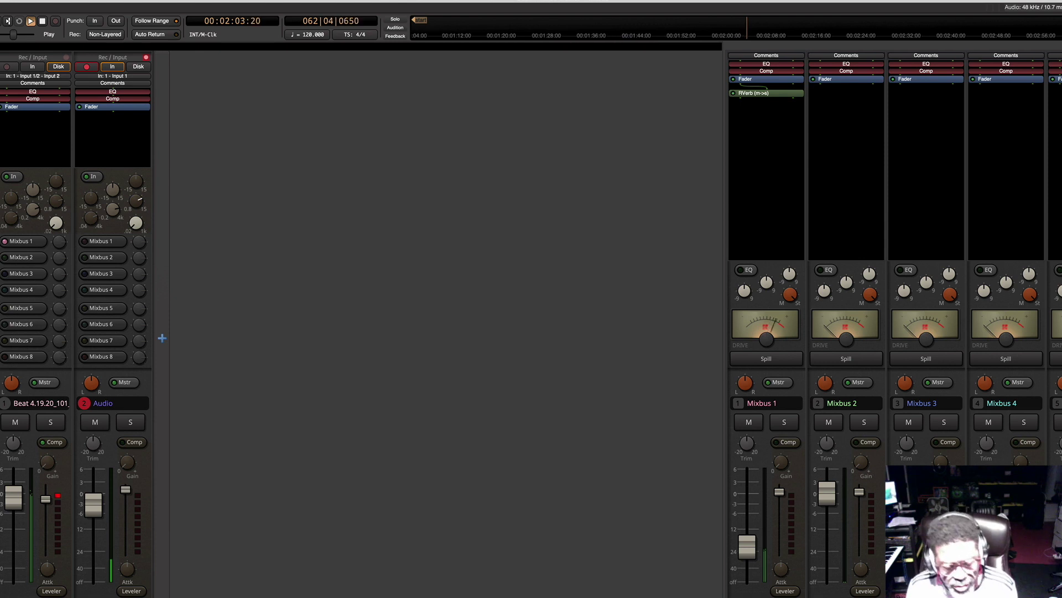
click(43, 23)
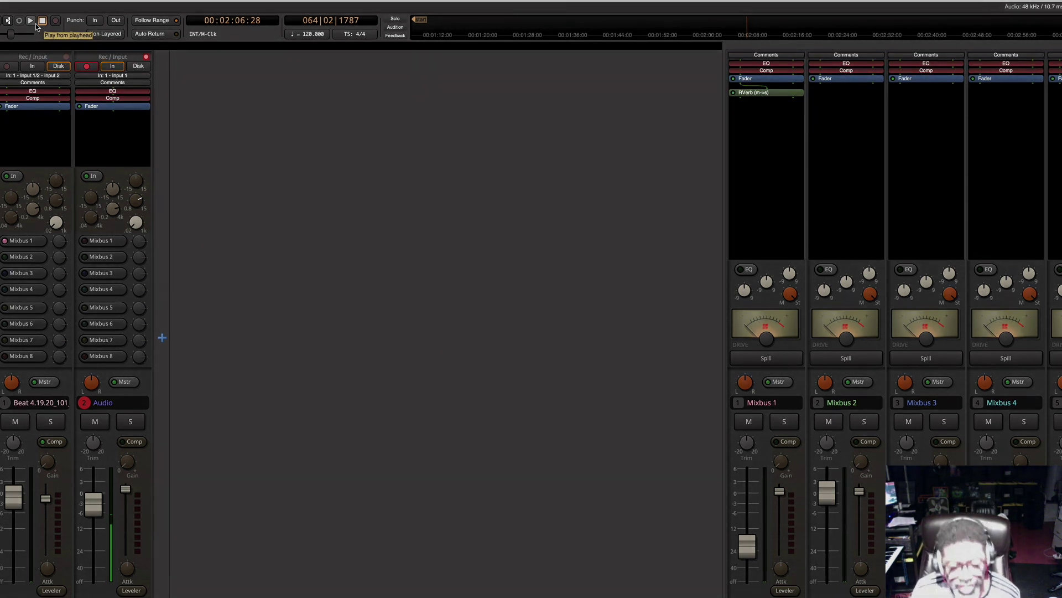
click(31, 22)
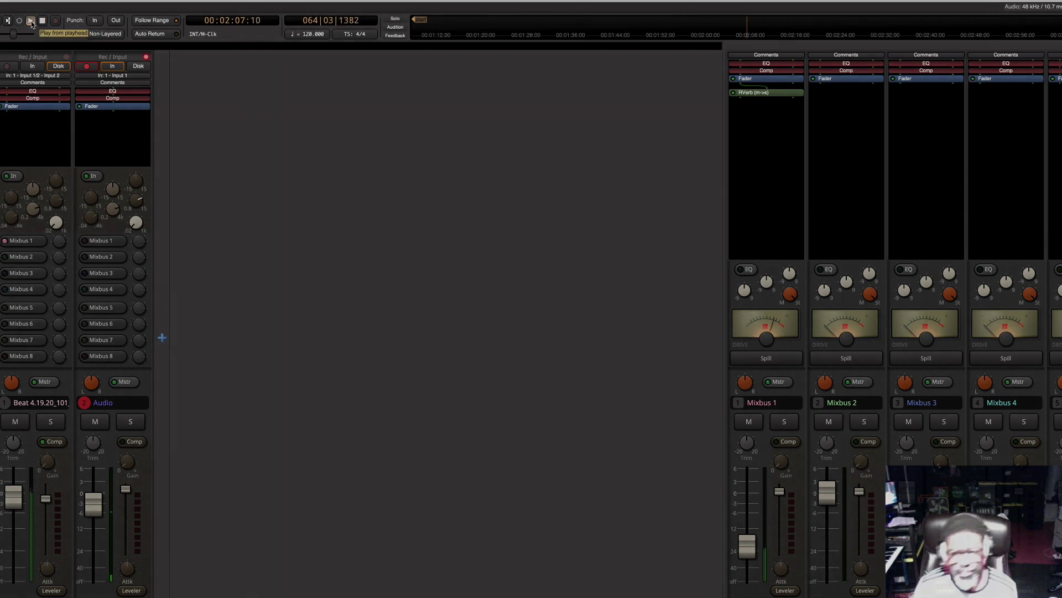